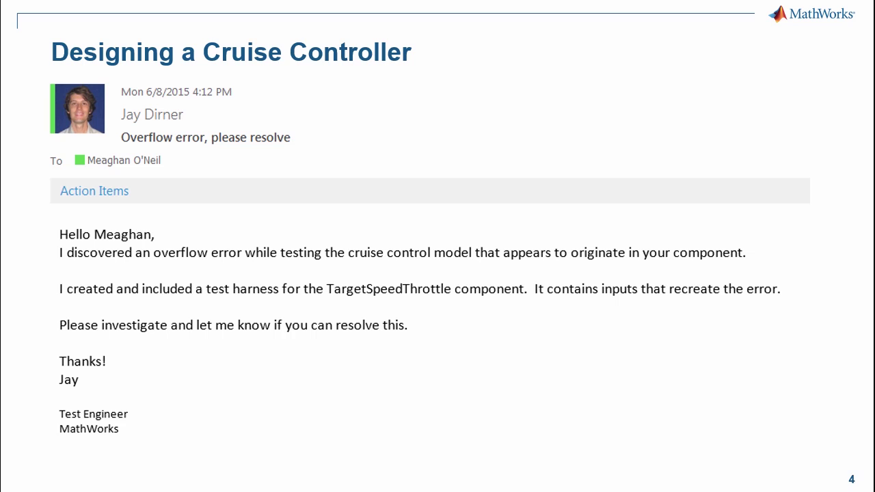
Switch from the overflow-error email slide to the crs_controller_webinar15a model window.
key("alt+Tab")
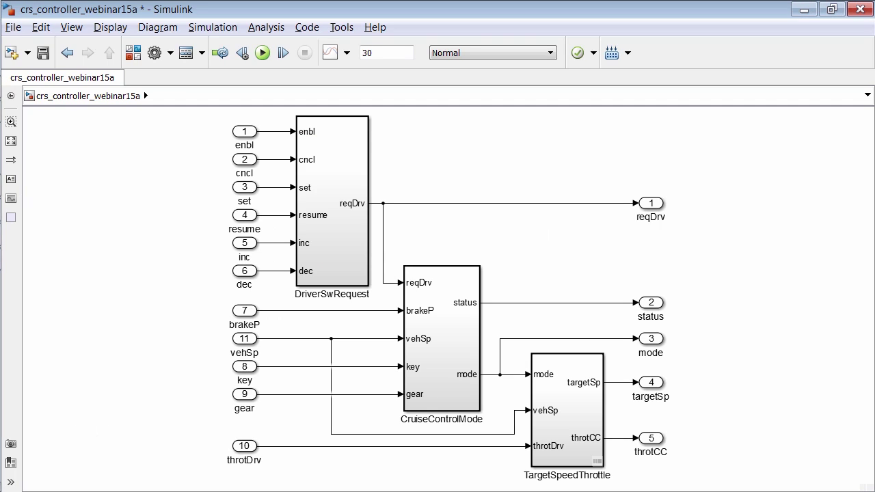
Select TargetSpeedThrottle and list its SIL_NormalMode and TargetSpeedThrottle_Overflow harnesses.
left_click(585, 451)
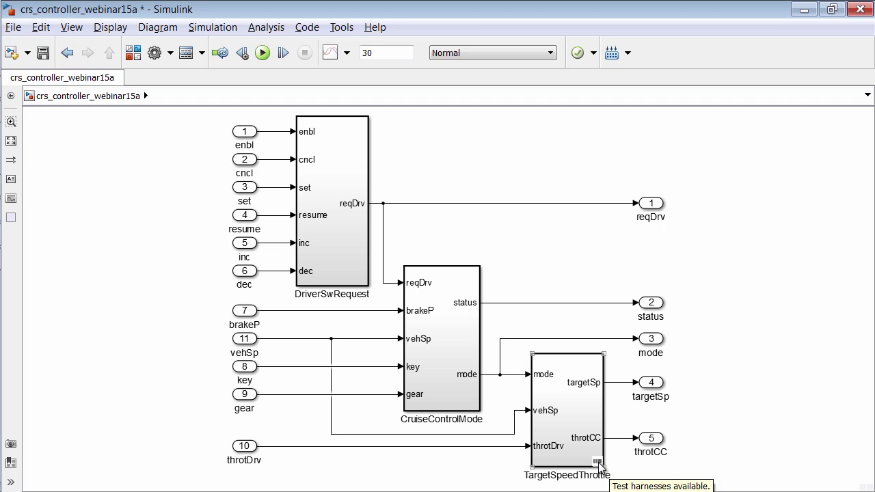
left_click(598, 463)
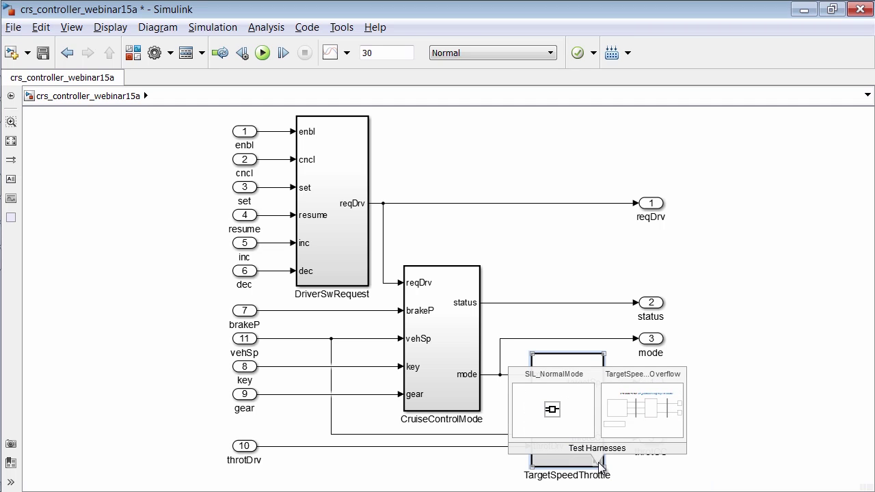
Open the TargetSpeedThrottle_Overflow harness and run it, hitting the Kp gain overflow error.
left_click(639, 431)
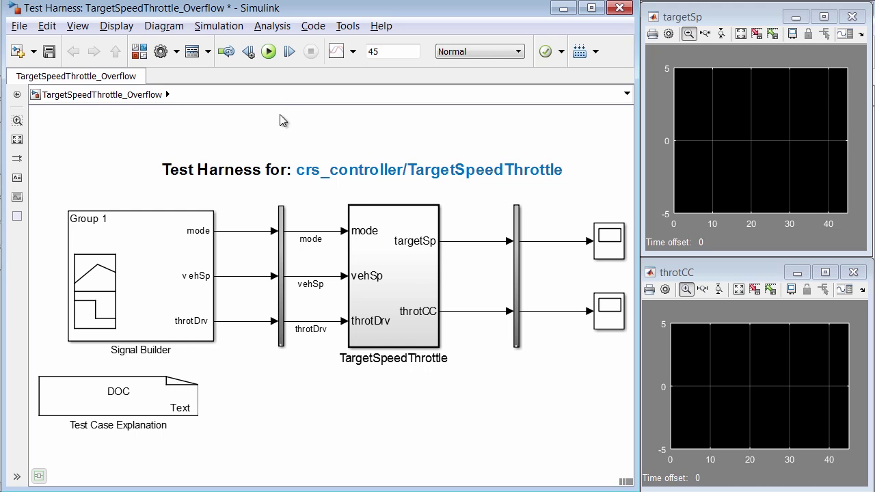
left_click(269, 53)
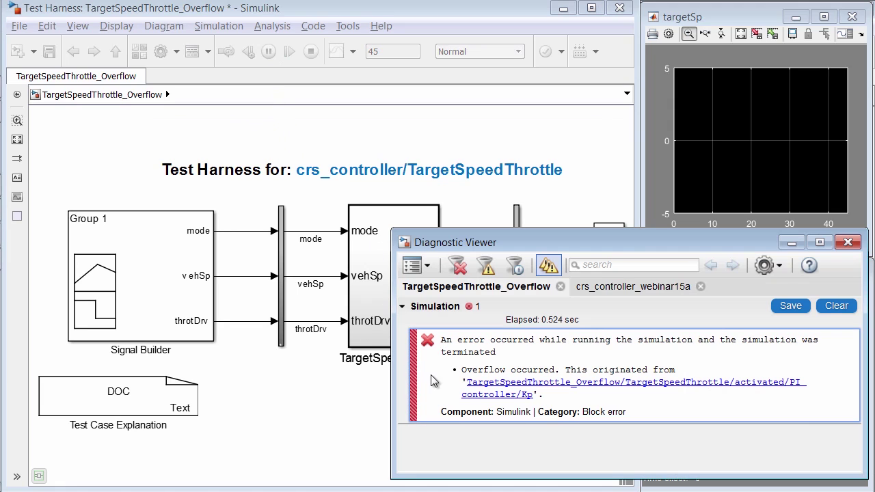
Follow the Diagnostic Viewer error link into the PI controller, where the Kp gain is highlighted.
left_click(487, 389)
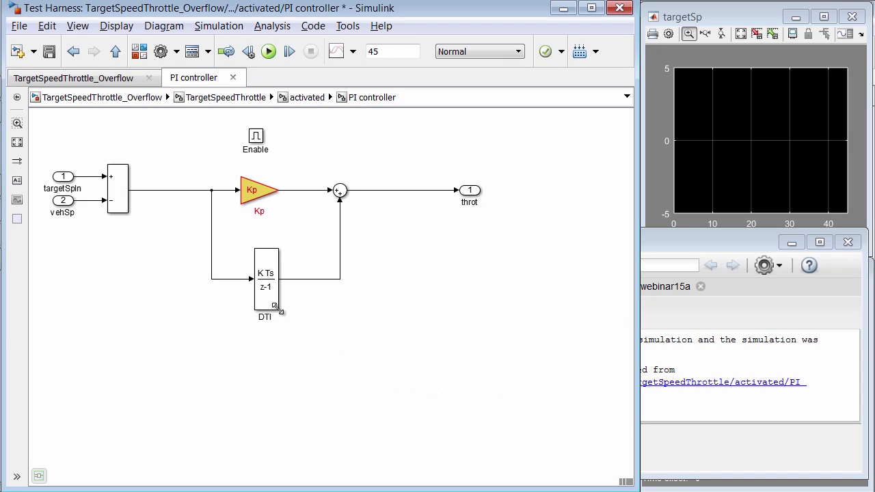
Insert a Saturation block before the Kp gain with upper limit 30 and lower limit -30.
double_click(159, 183)
type("sat")
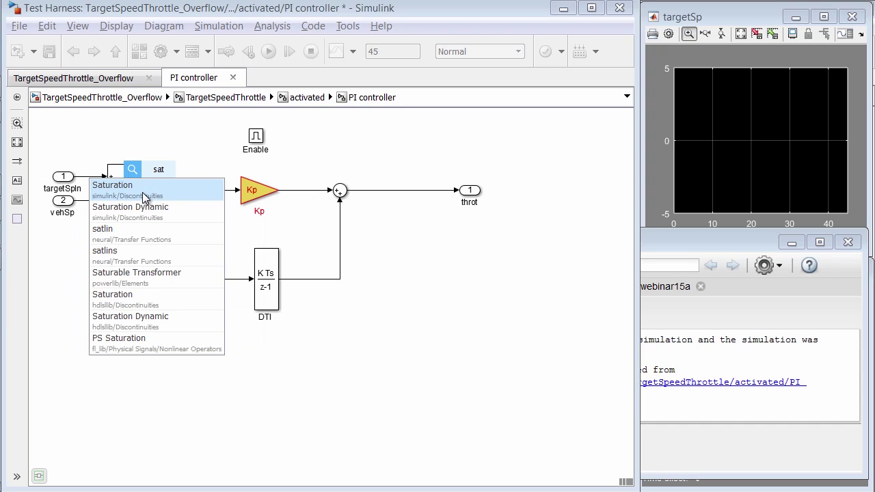
left_click(149, 192)
double_click(158, 176)
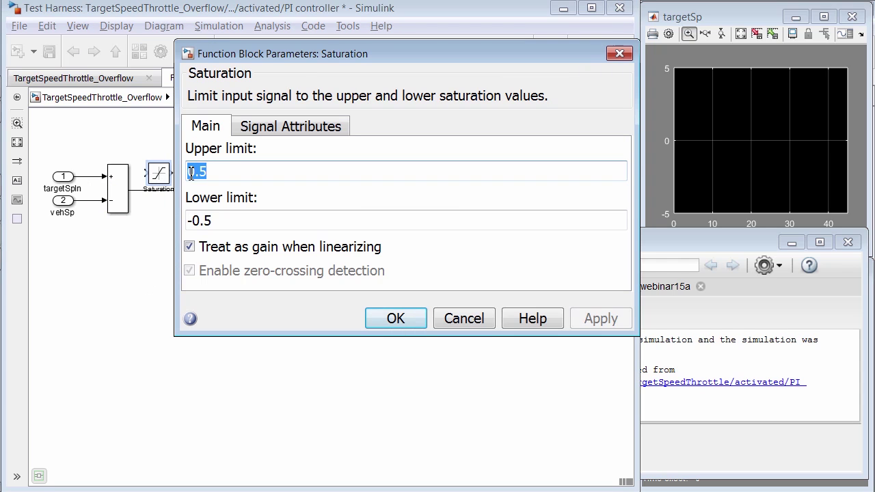
type("30")
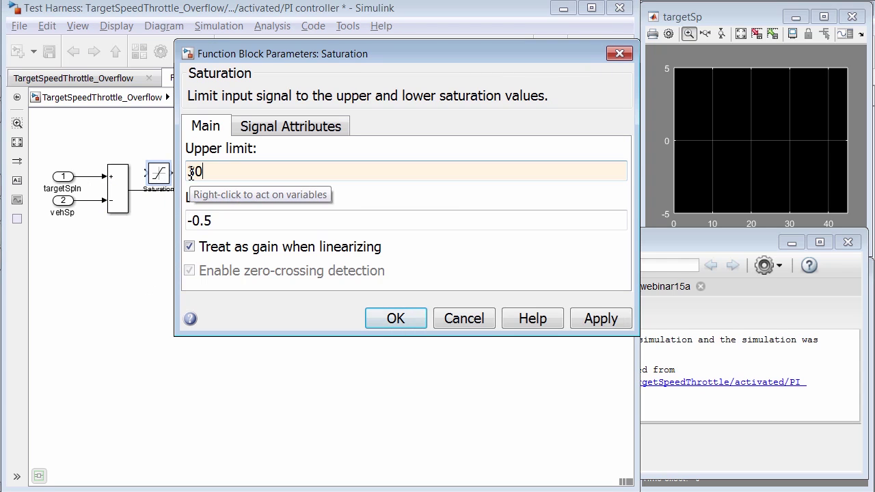
left_click(212, 220)
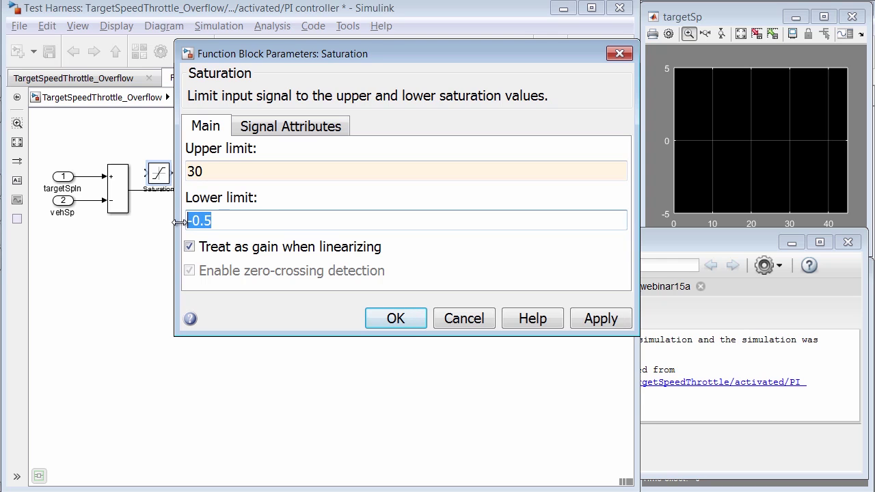
type("-30")
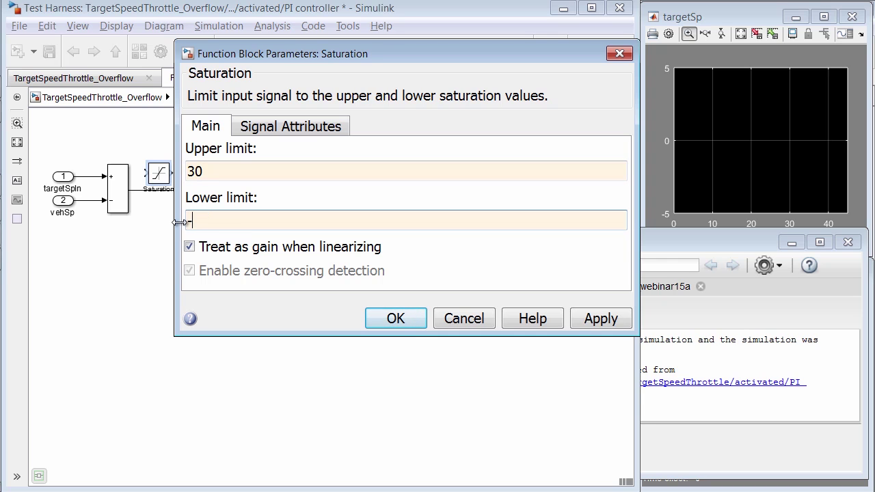
left_click(394, 320)
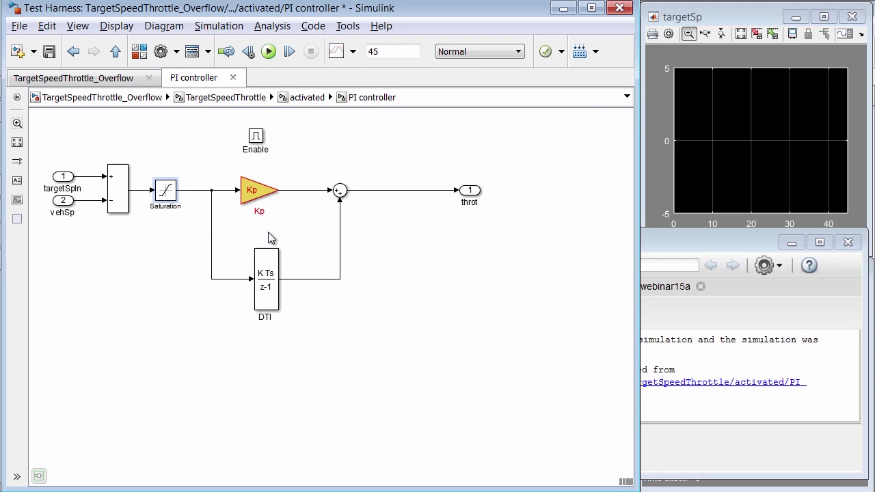
Dismiss the Diagnostic Viewer and rerun the harness, which now completes without the Kp overflow.
left_click(848, 243)
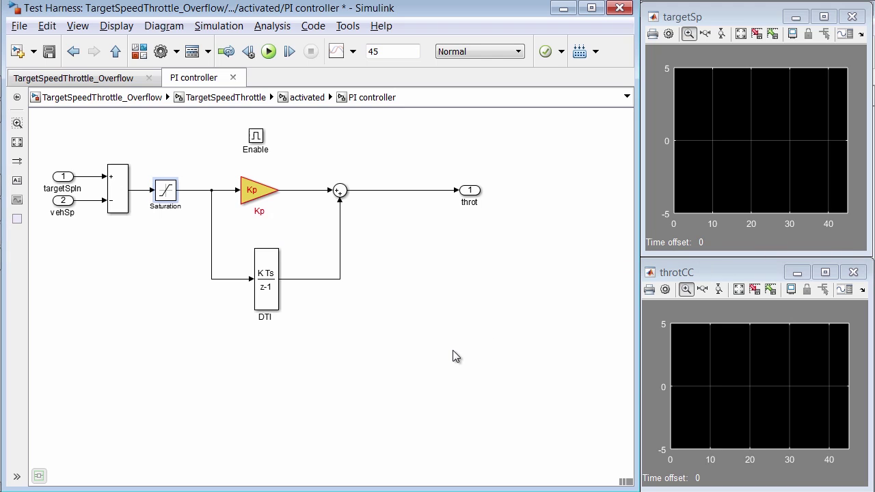
left_click(268, 52)
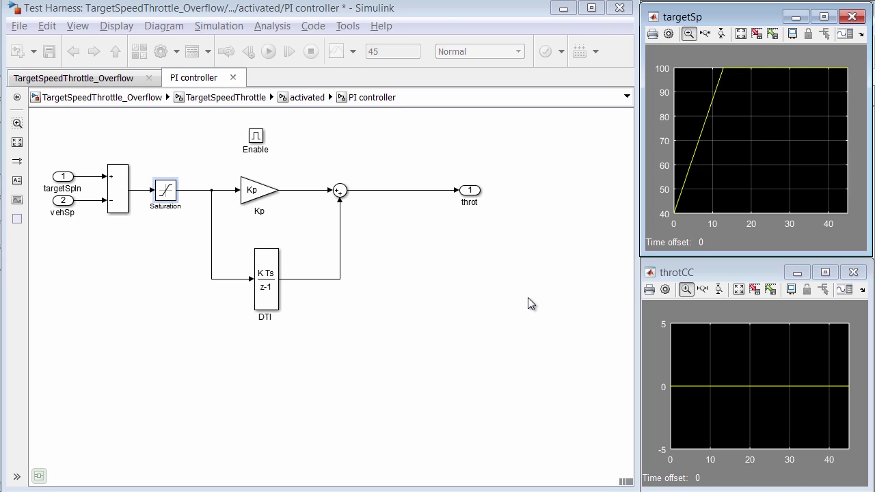
Go up from the PI controller to the harness top level and close the extra TargetSpeedThrottle view.
left_click(415, 101)
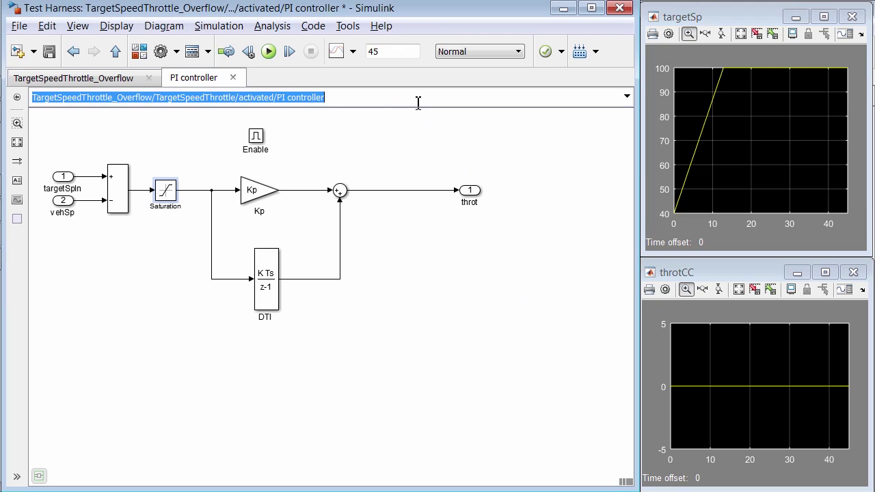
left_click(373, 130)
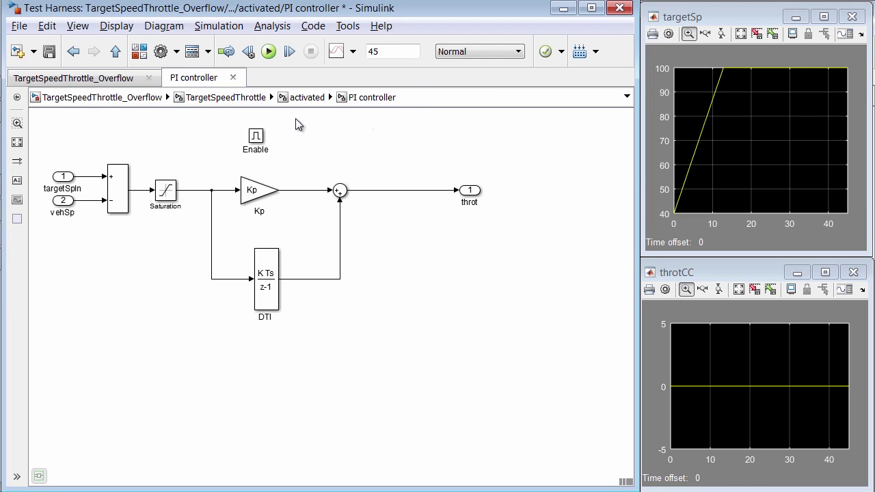
left_click(115, 52)
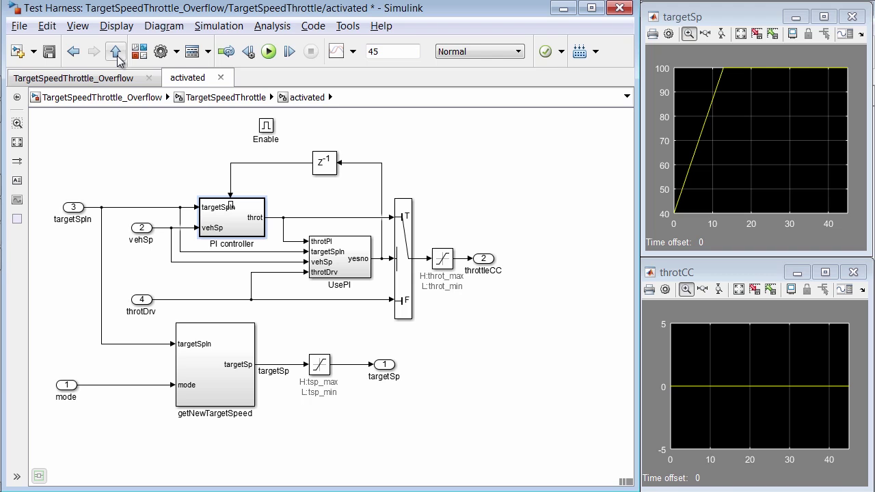
left_click(115, 52)
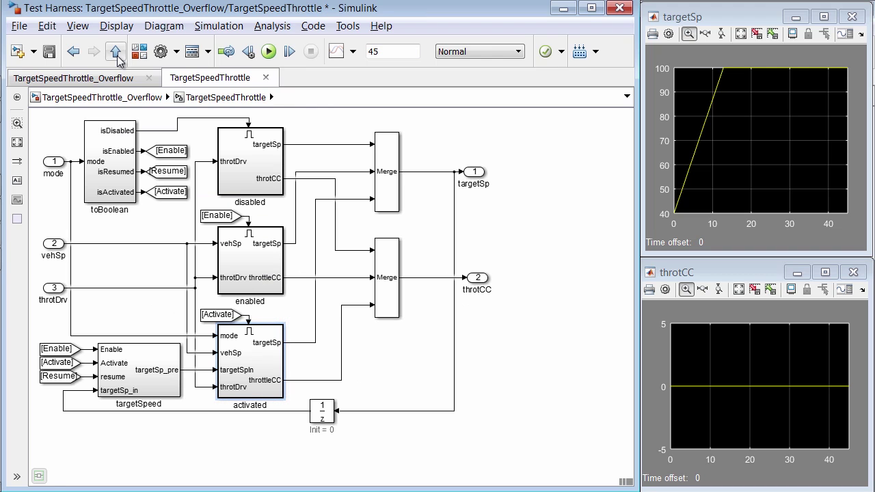
left_click(116, 52)
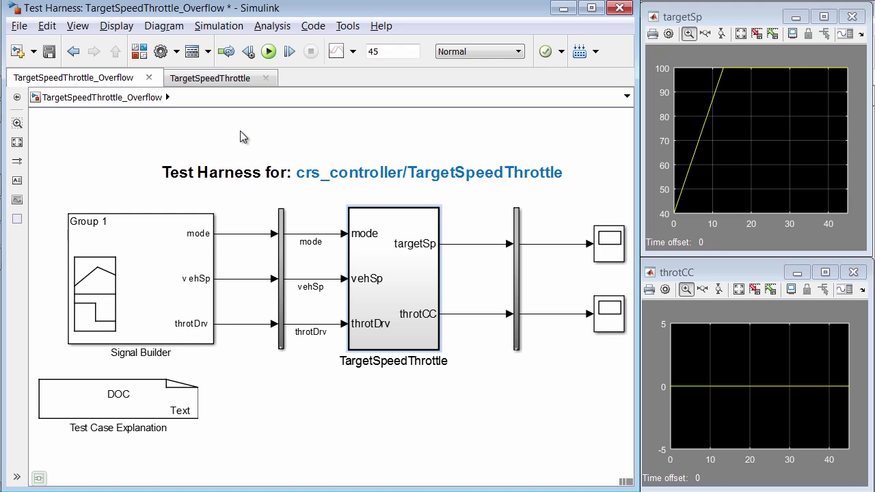
left_click(240, 133)
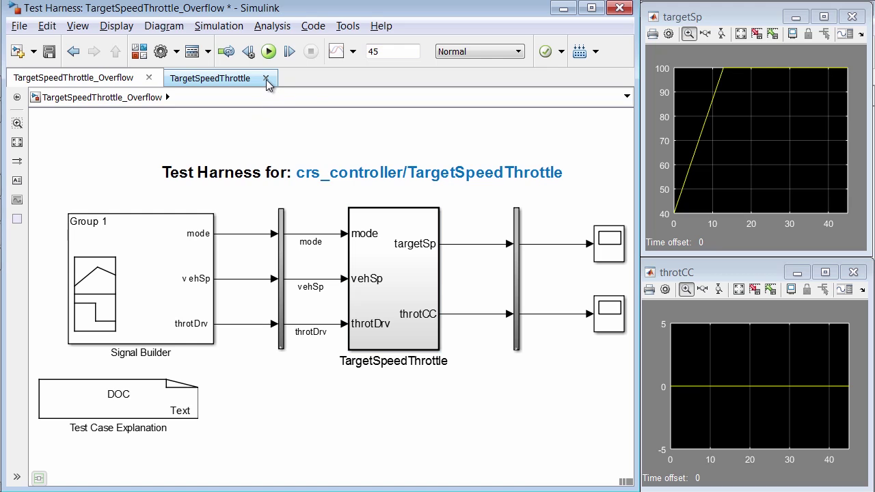
left_click(267, 80)
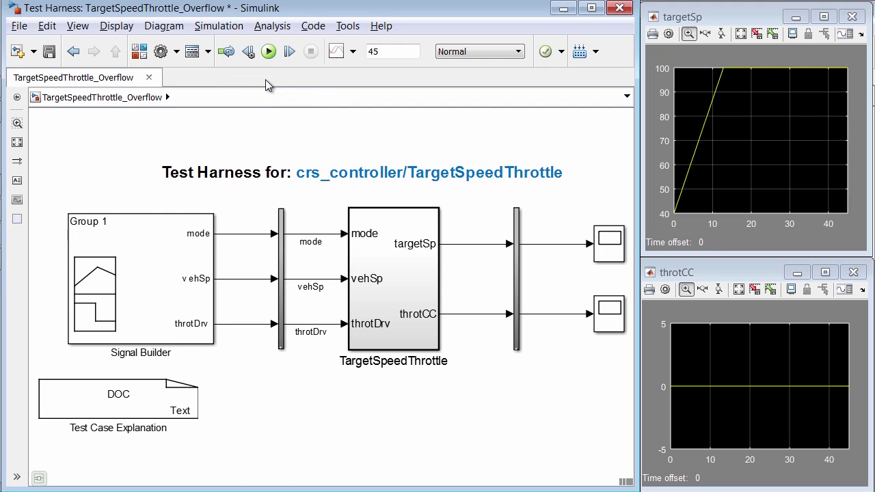
Close the harness, verify the Saturation block in the main model's PI controller, and return to top level.
left_click(619, 8)
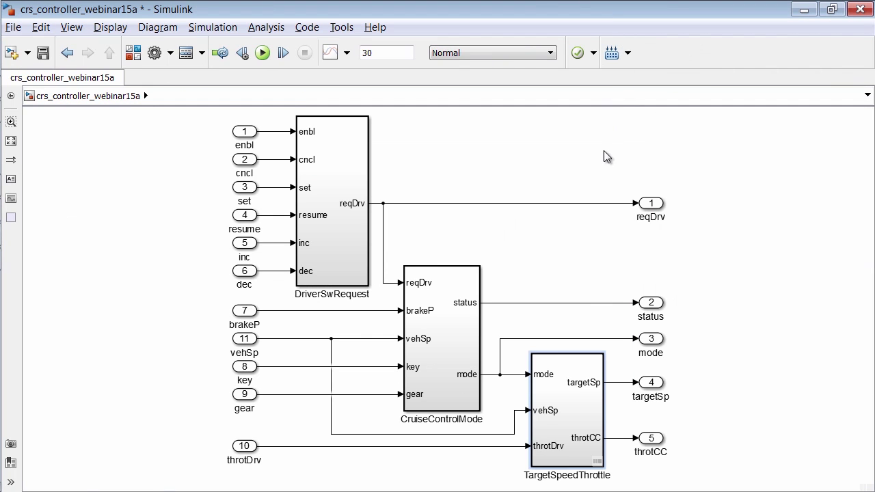
left_click(562, 383)
double_click(556, 391)
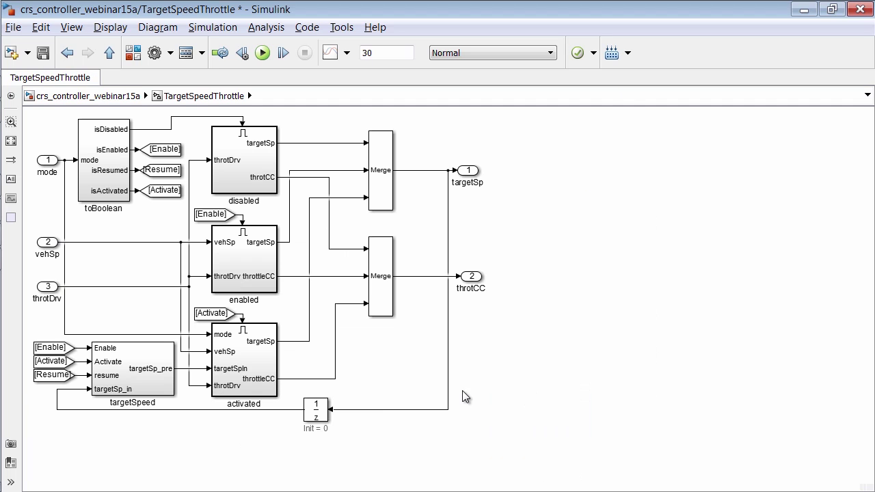
double_click(243, 360)
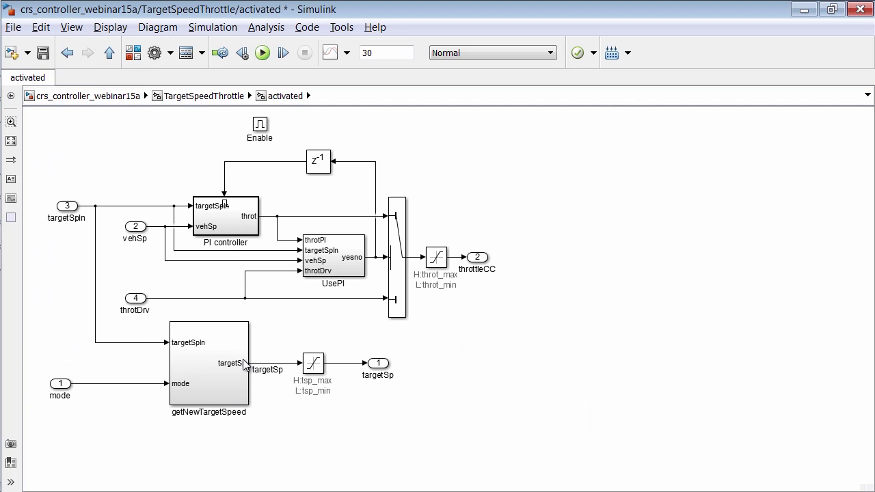
double_click(236, 219)
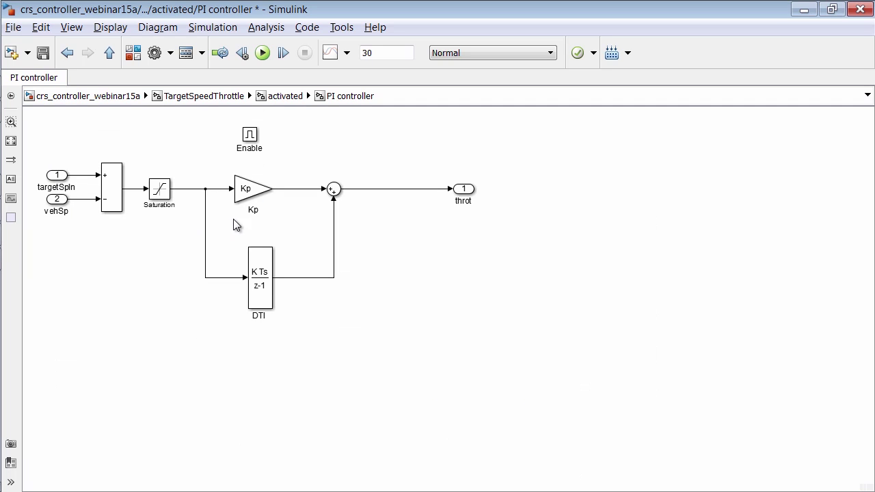
left_click(154, 216)
left_click(88, 99)
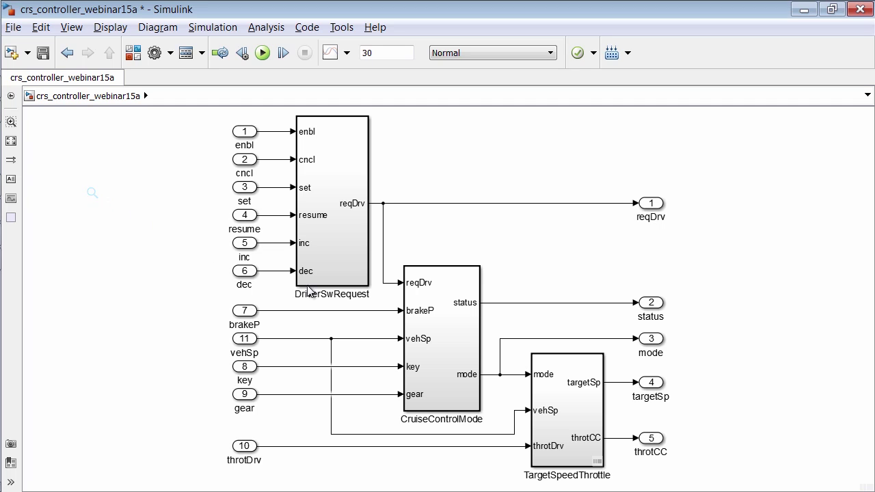
Open the controller_scenario_test harness from the model's list of test harnesses.
left_click(863, 487)
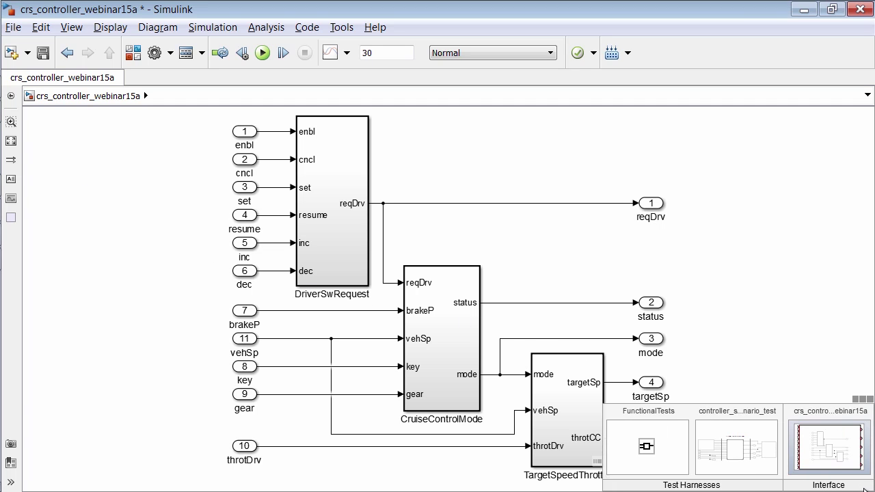
left_click(742, 467)
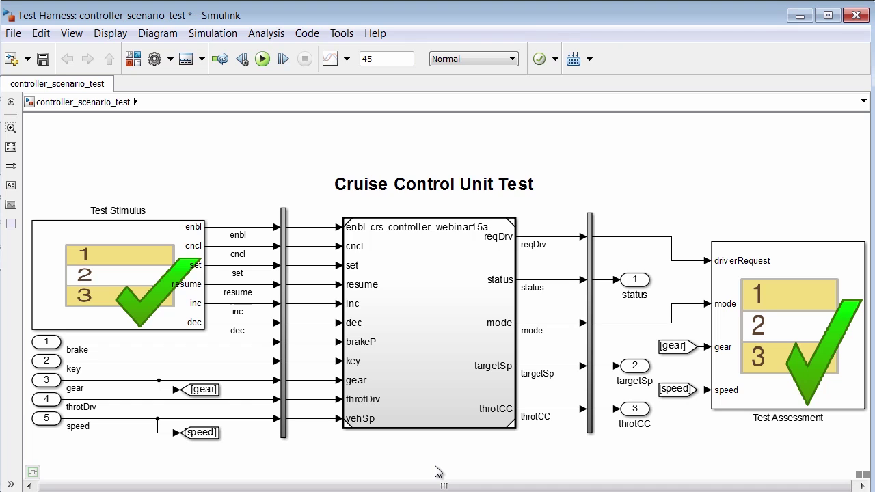
Review the Test Stimulus test sequence, then select the Test Assessment block.
left_click(193, 322)
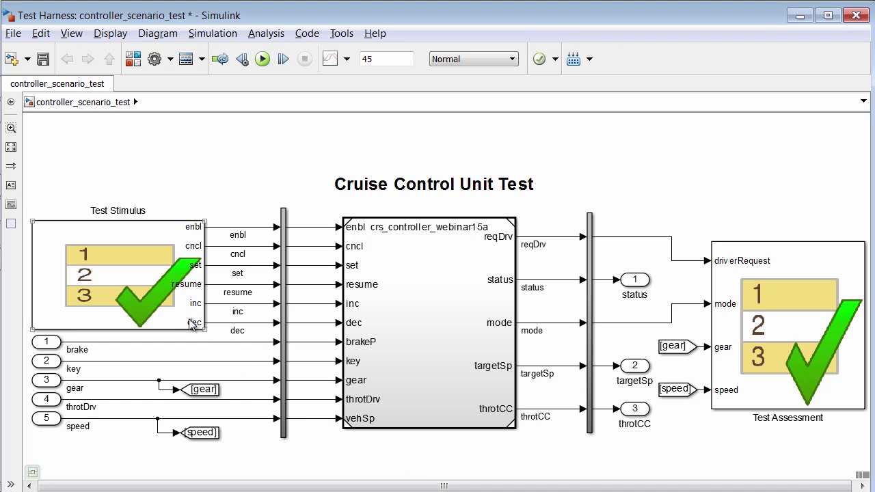
double_click(170, 311)
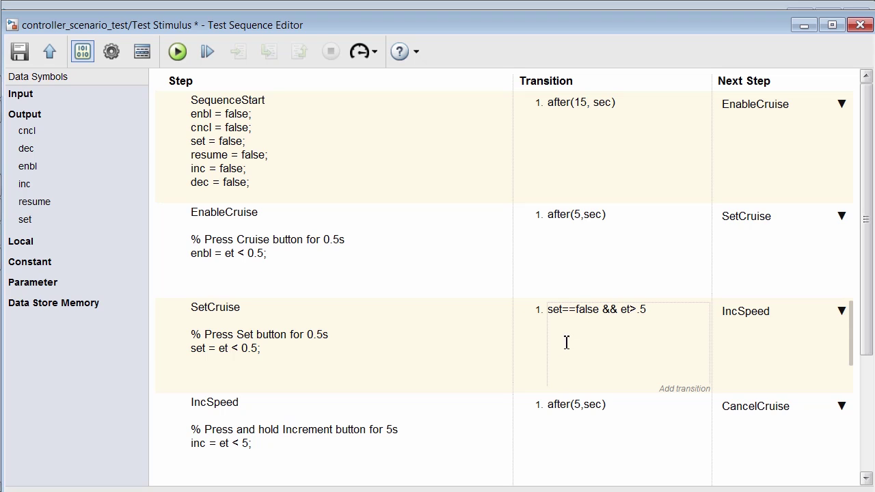
left_click(855, 27)
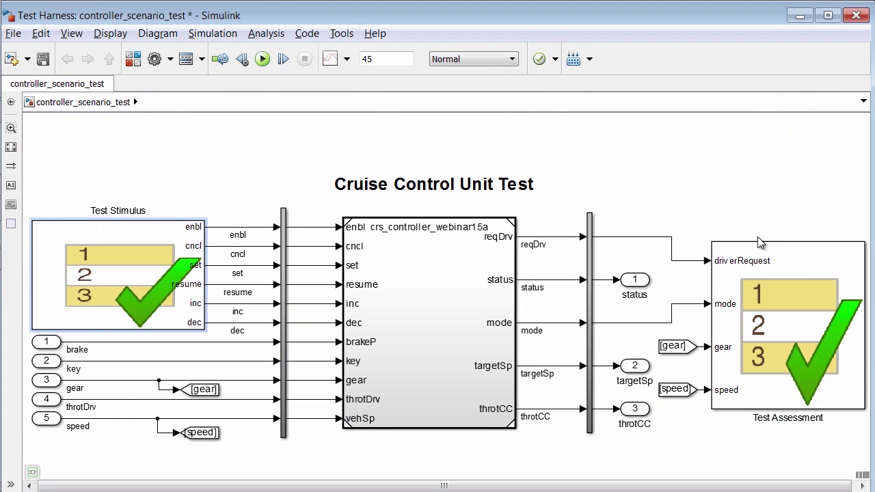
left_click(805, 285)
In the Test Assessment sequence, give the Default step assert (false, 'example error message');.
double_click(803, 263)
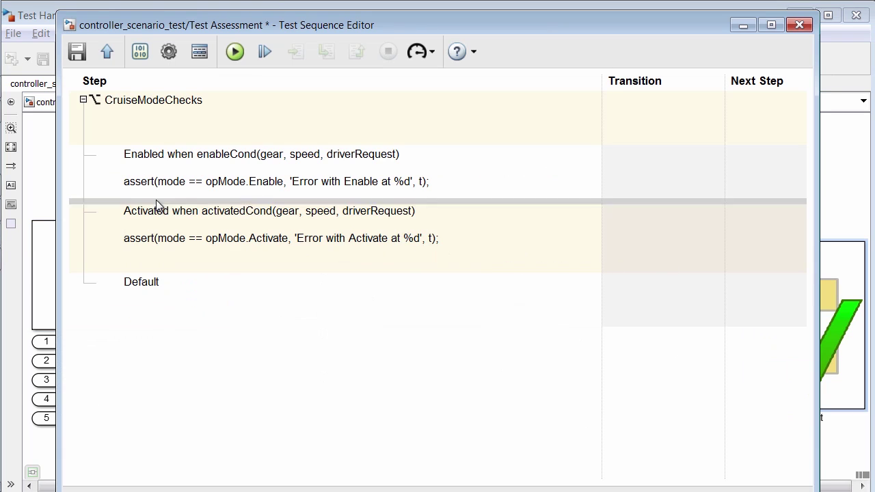
right_click(94, 100)
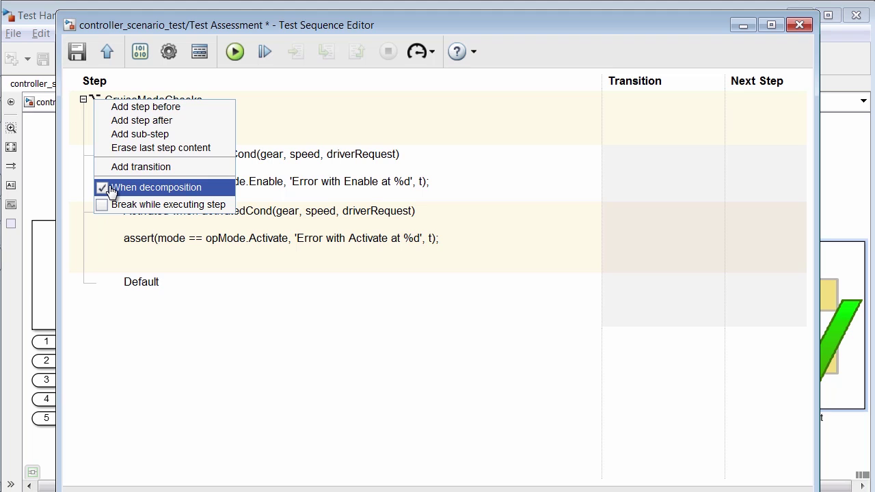
left_click(88, 129)
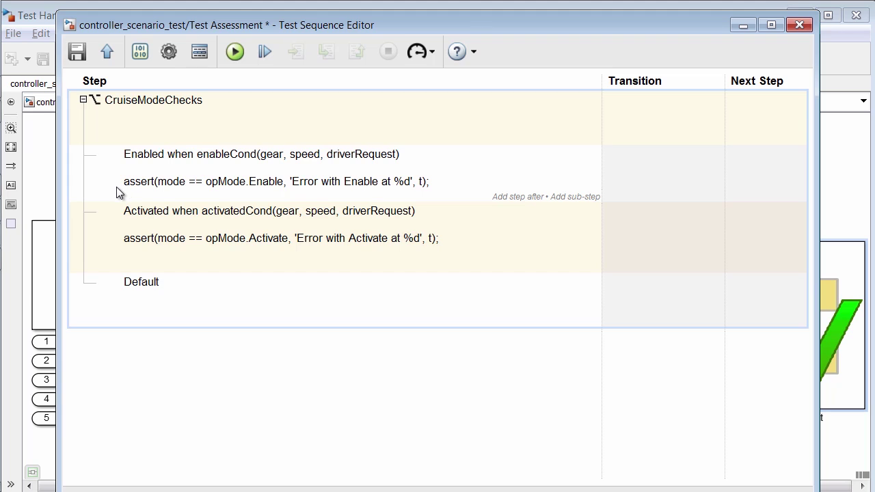
left_click(145, 304)
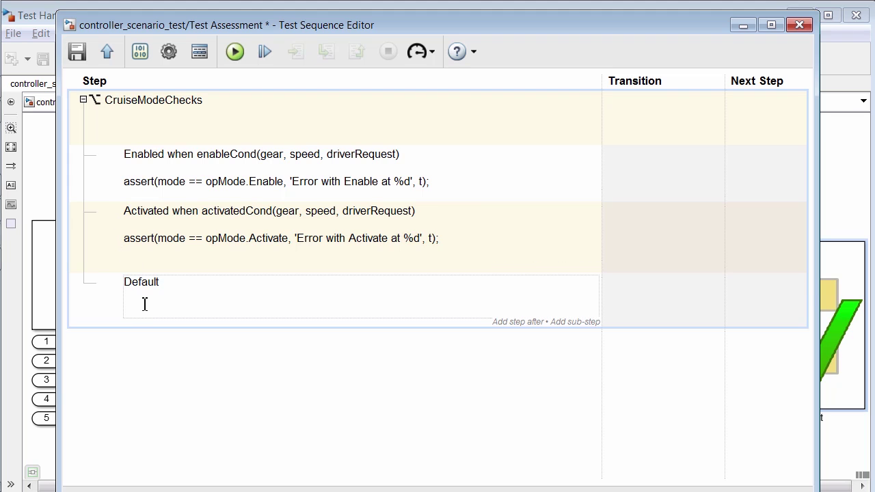
type("assert")
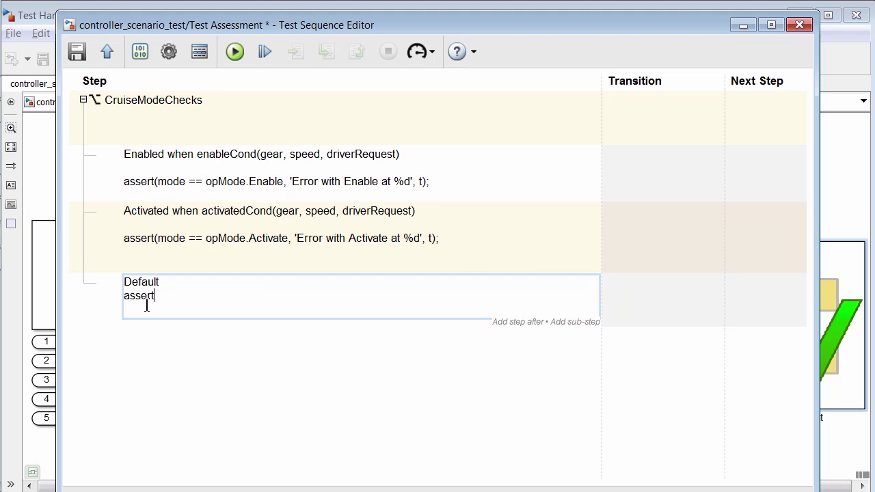
type(" (false, 'example erro")
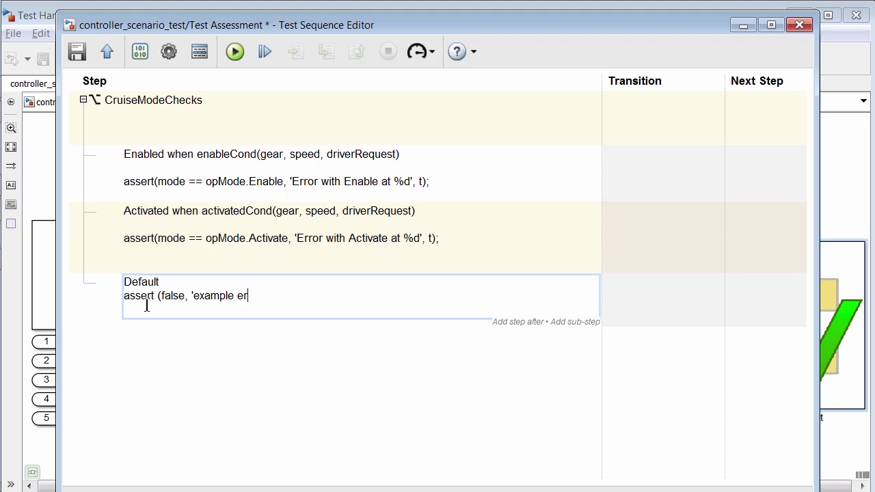
key("BackSpace")
type("or message');")
Simulate to trigger 'example error message', then delete the Default step's assert and close the sequence.
left_click(234, 52)
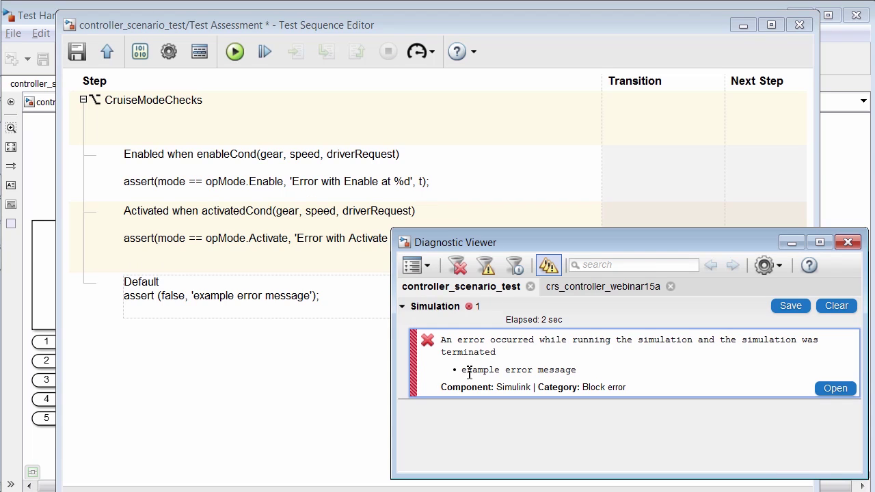
left_click(847, 242)
left_click_drag(322, 296, 96, 310)
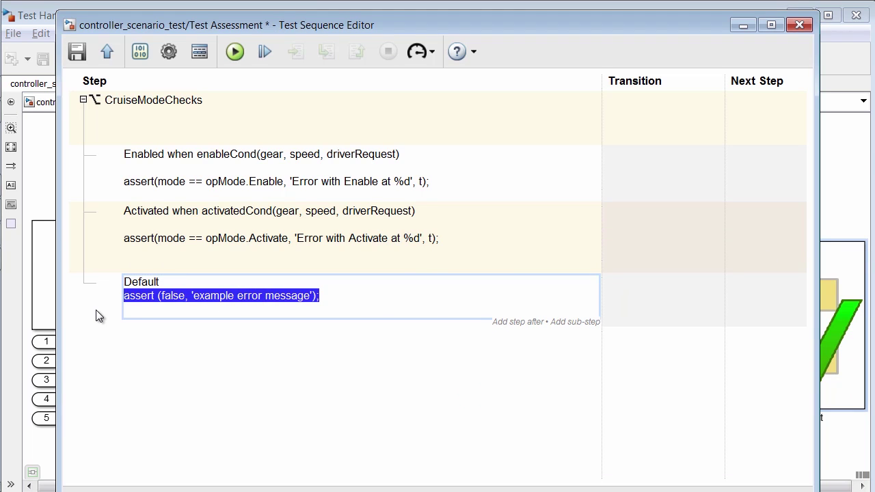
key("Delete")
left_click(166, 379)
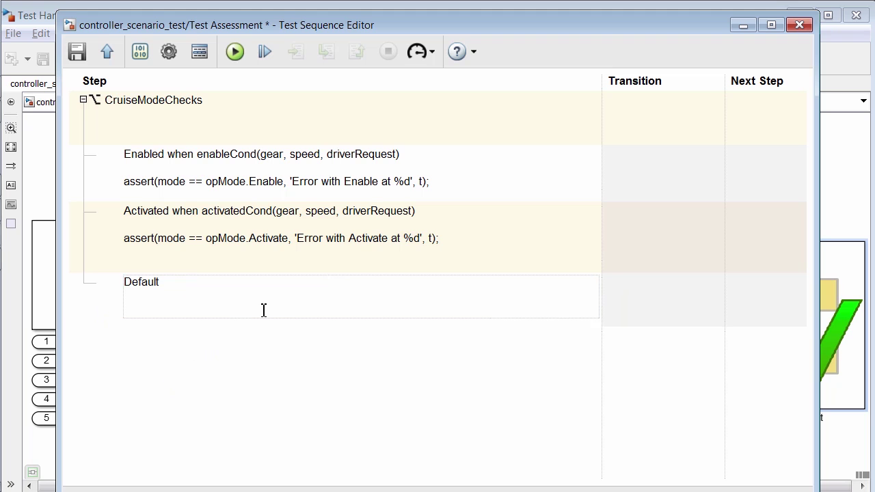
left_click(799, 25)
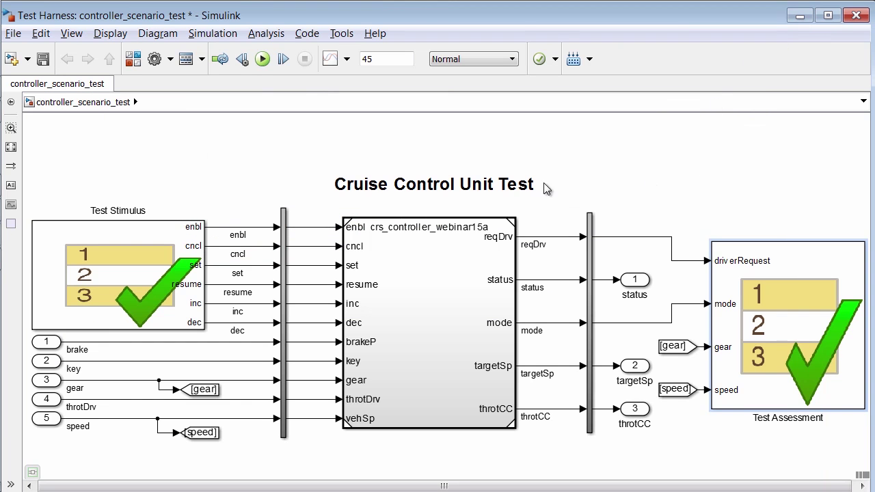
double_click(101, 290)
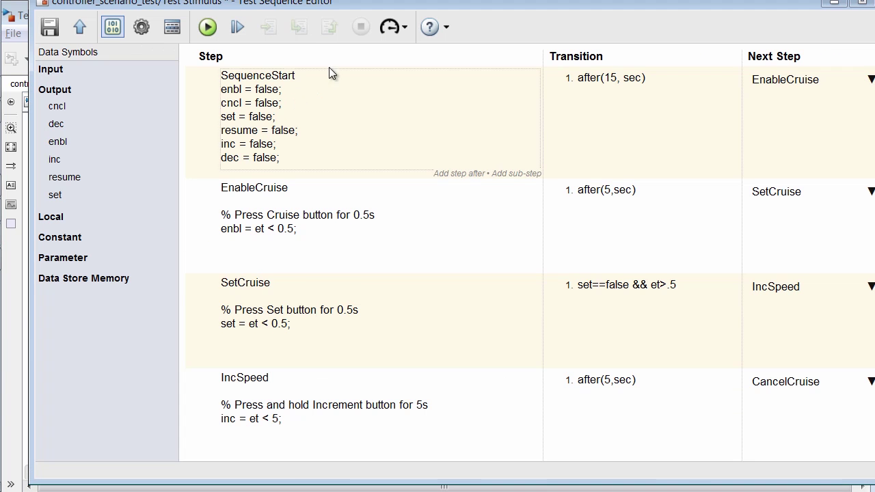
left_click_drag(359, 11, 334, 33)
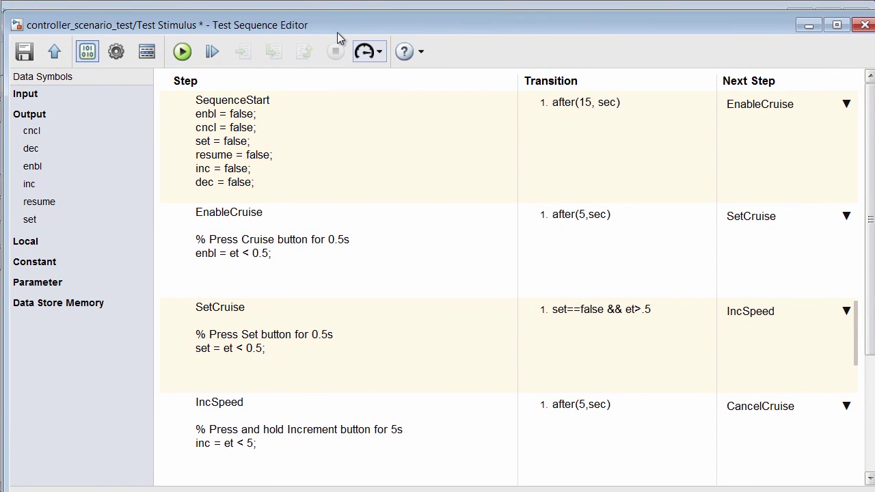
left_click(380, 54)
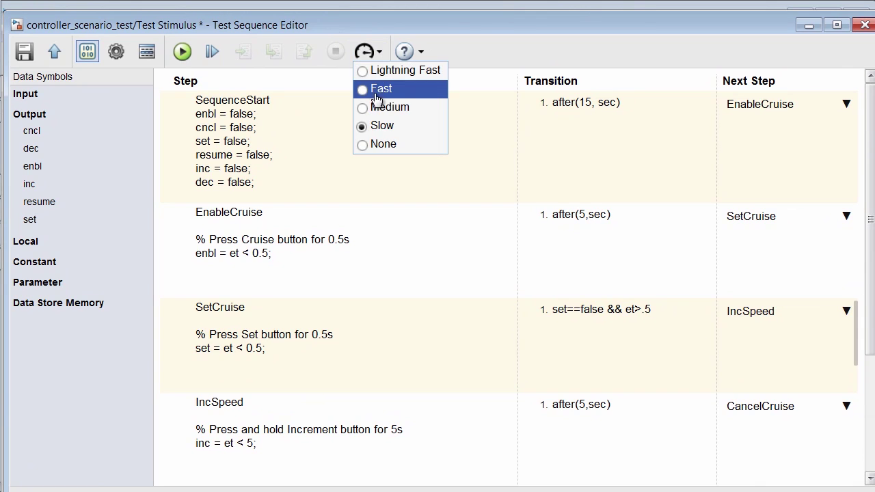
left_click(316, 130)
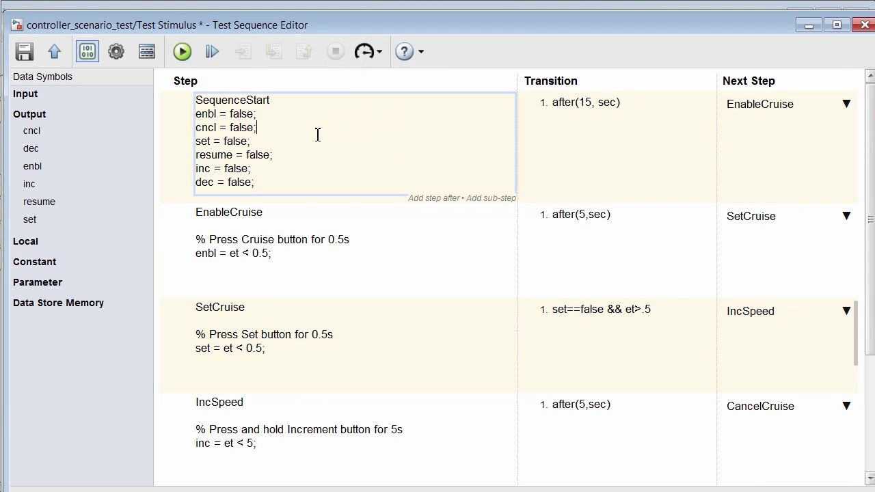
left_click(183, 55)
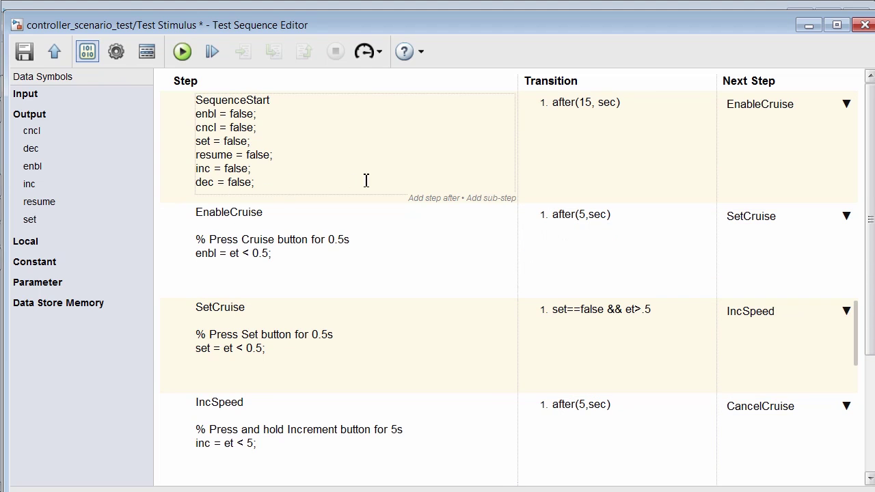
left_click(864, 25)
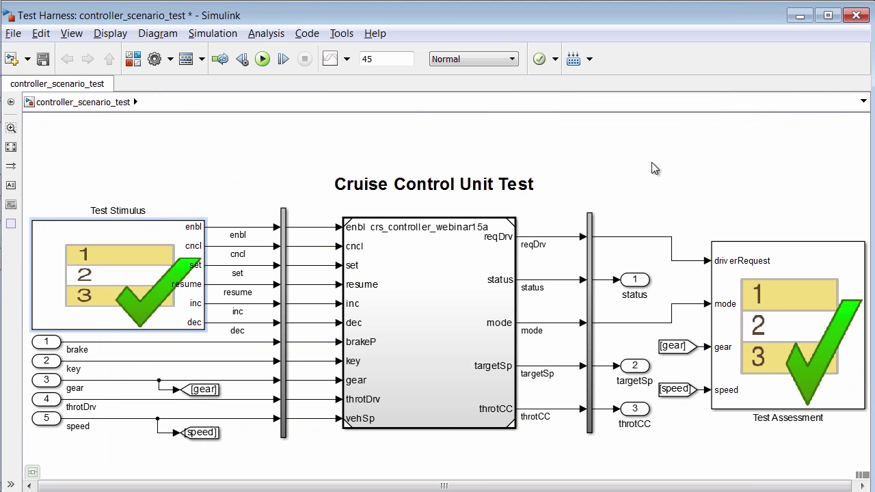
Close the controller_scenario_test harness and open the FunctionalTests harness.
left_click(857, 16)
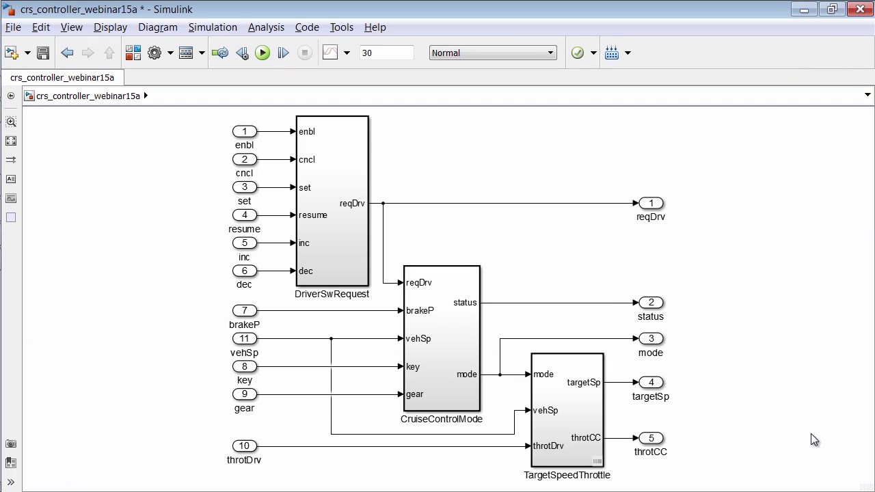
mouse_move(862, 487)
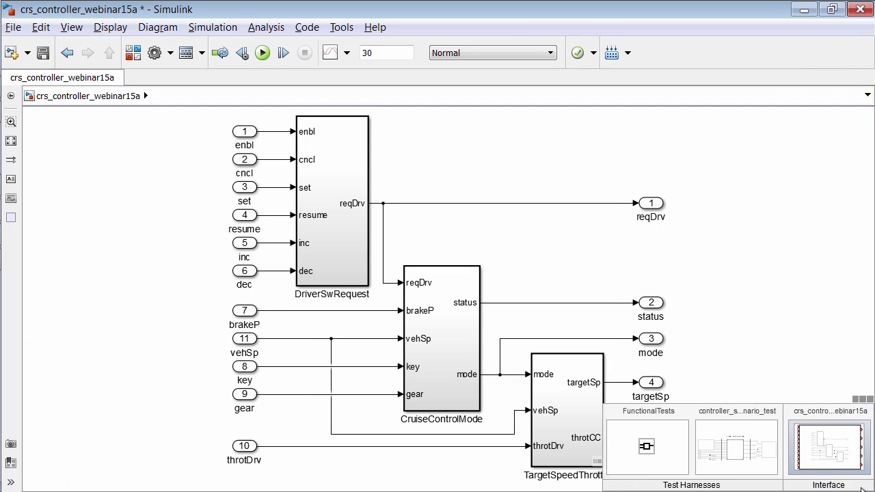
left_click(646, 448)
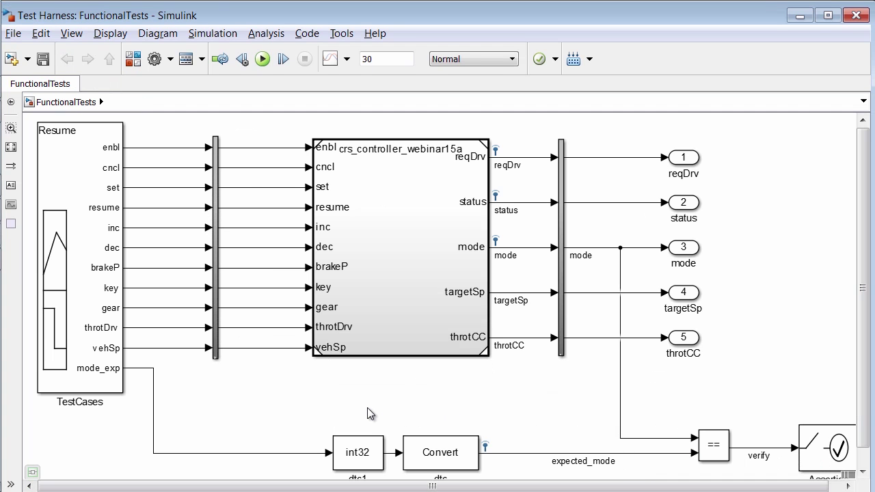
Review the TestCases Signal Builder groups, then close them and the FunctionalTests harness.
left_click(98, 362)
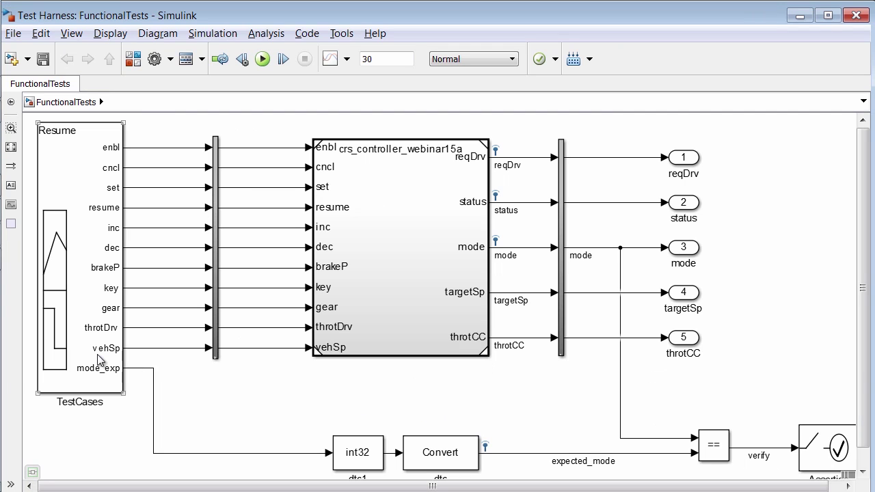
double_click(98, 363)
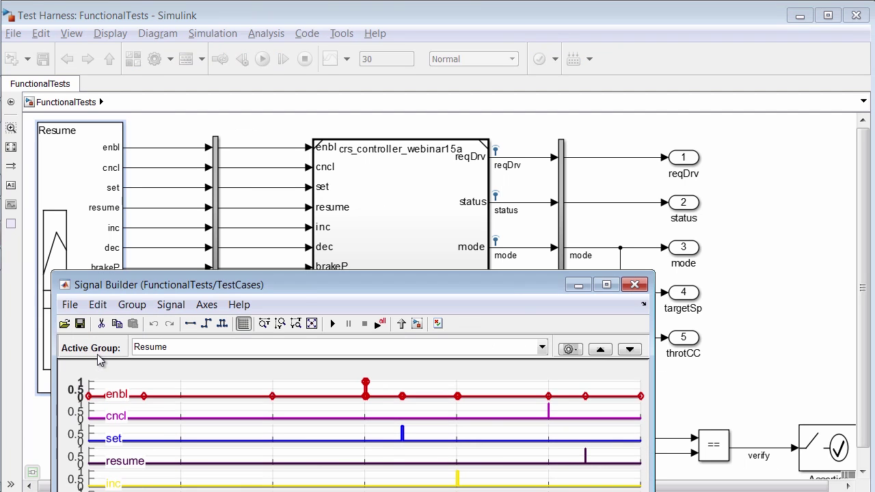
left_click_drag(299, 285, 329, 61)
left_click(567, 130)
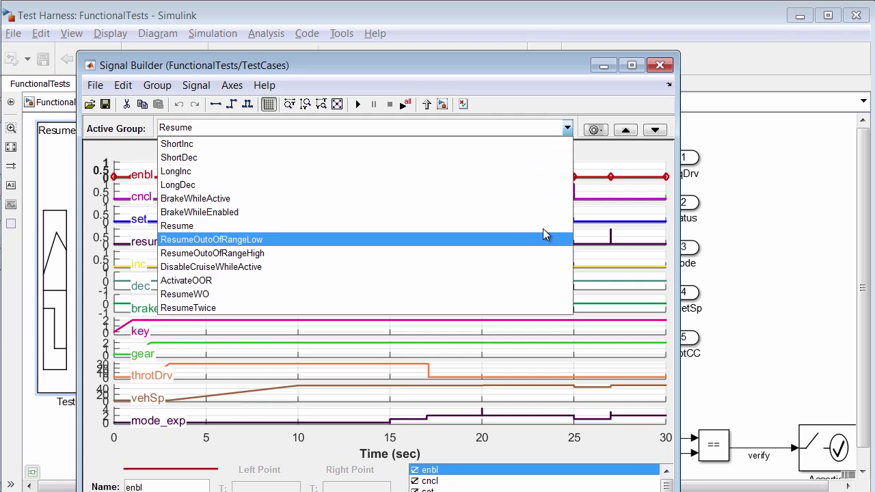
left_click(659, 67)
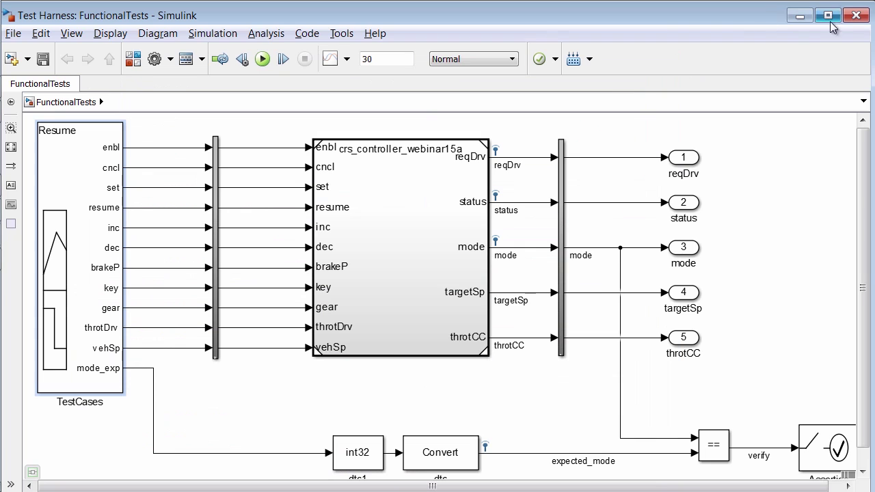
left_click(856, 18)
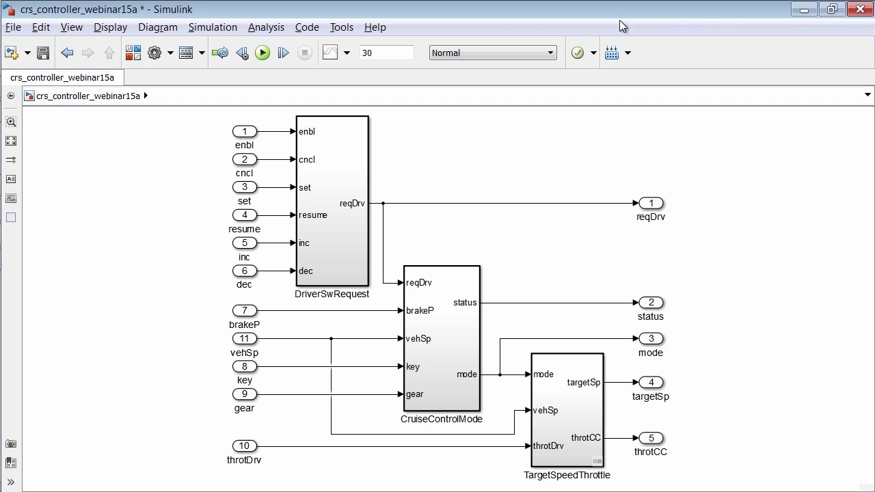
left_click(278, 28)
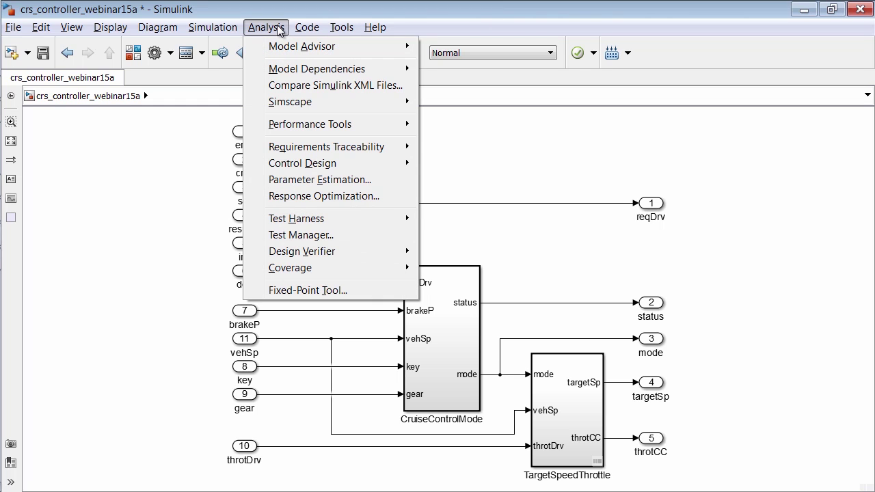
Launch Test Manager, open TestFile, and expand TargetSpeedThrottleComponentTests down to TargetSpeedThrottle_Overflow.
left_click(284, 239)
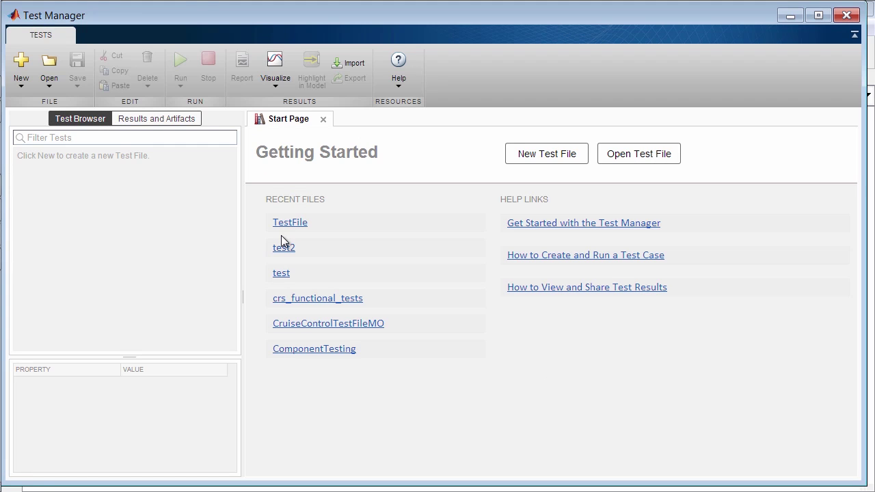
left_click(52, 86)
left_click(70, 153)
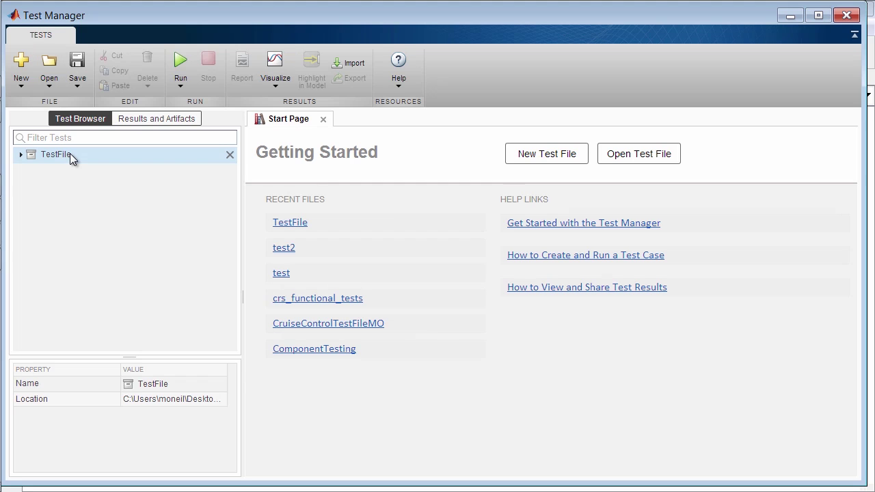
left_click(20, 155)
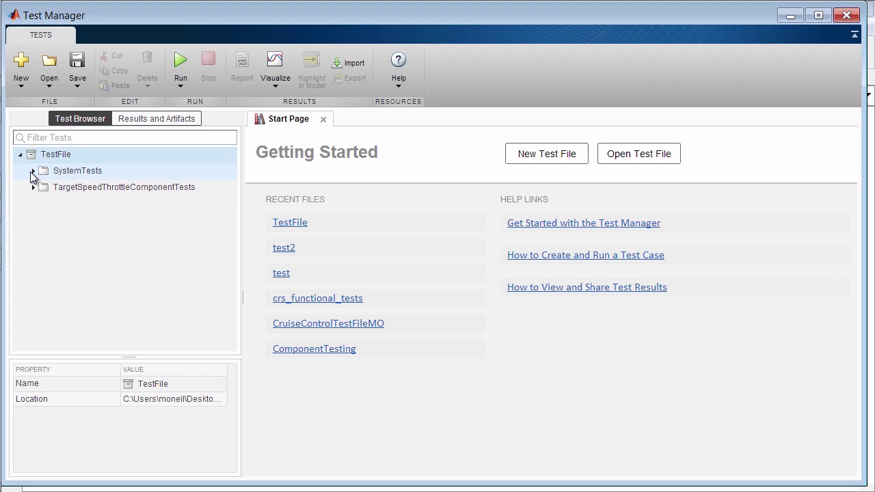
left_click(32, 188)
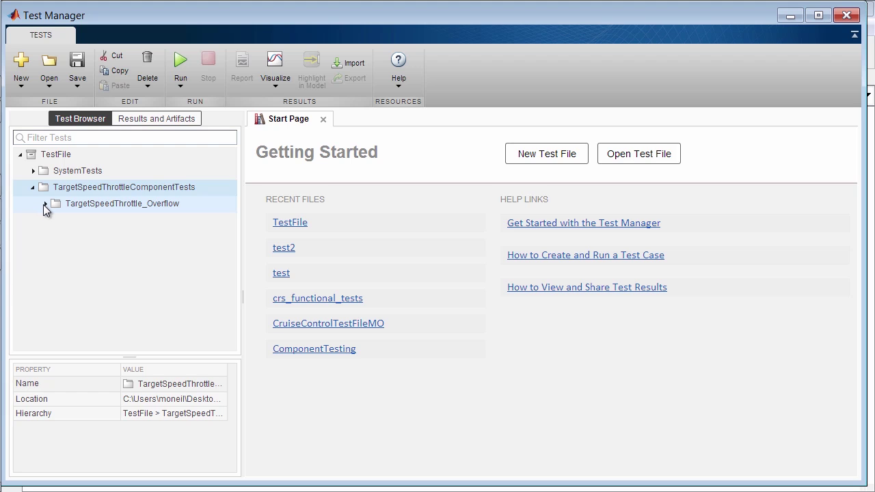
left_click(44, 204)
Select OverflowError and check its TargetSpeedThrottle_Overflow harness and Signal Builder Group 1 inputs.
left_click(98, 226)
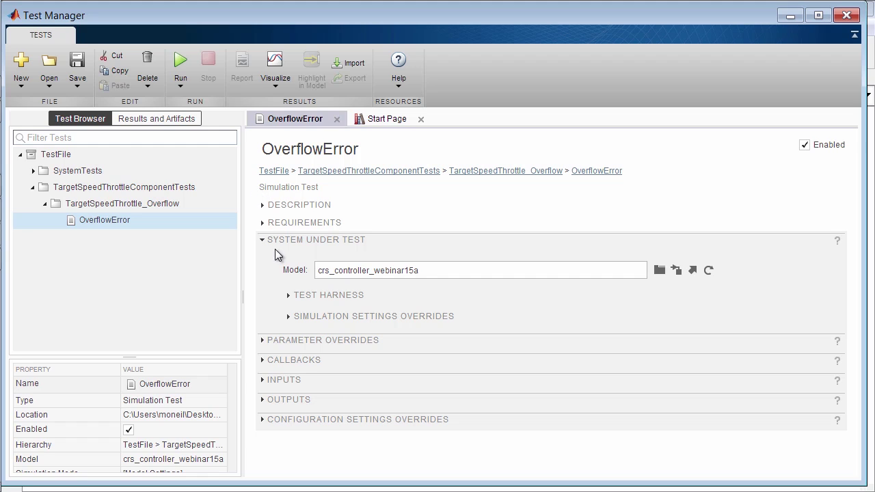
left_click(288, 297)
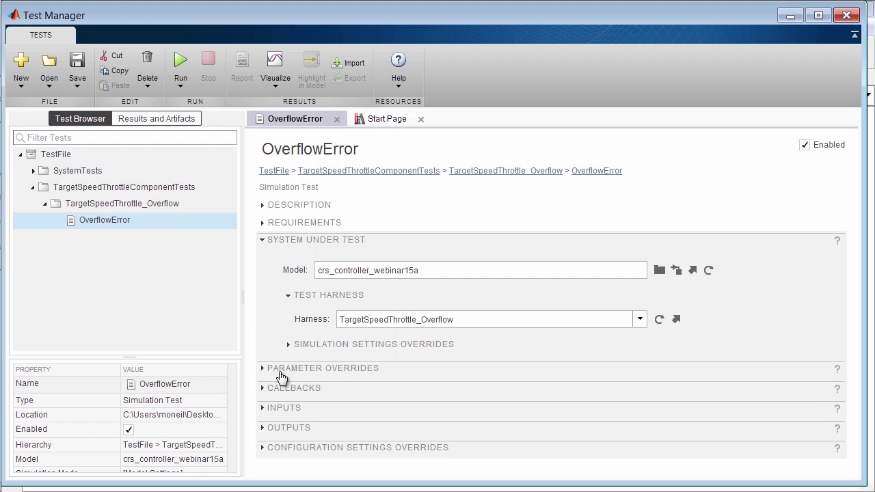
left_click(262, 407)
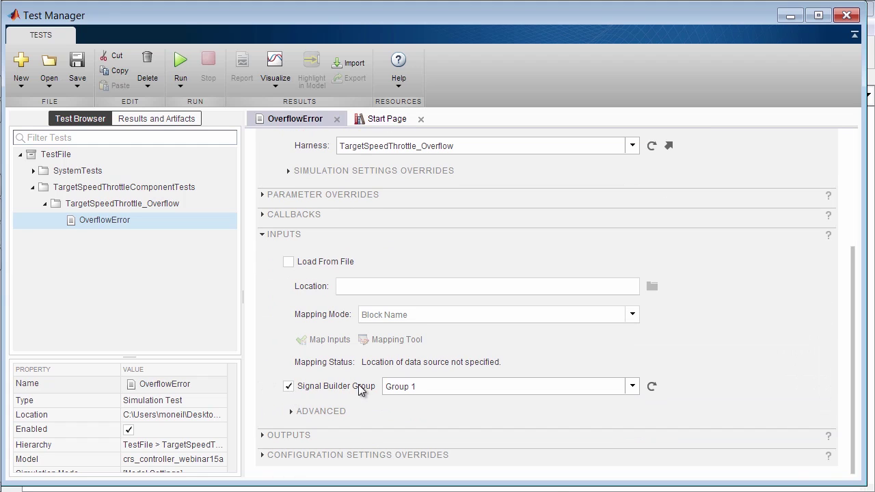
left_click(262, 235)
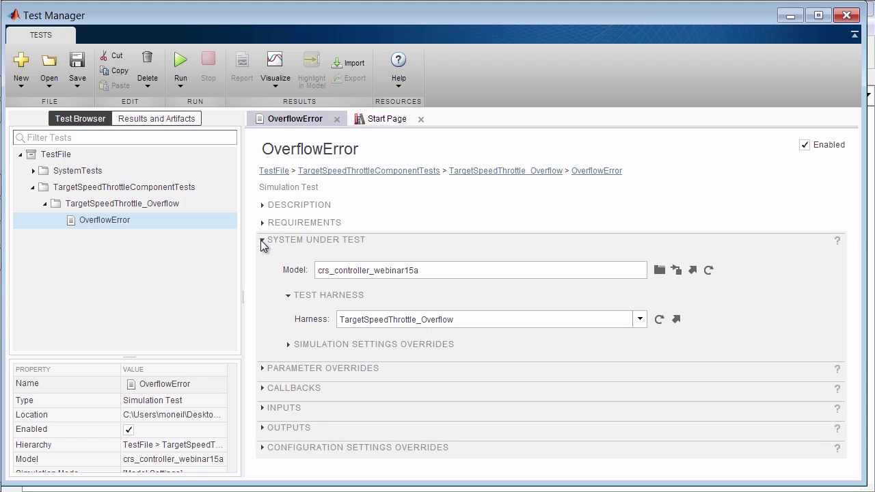
left_click(262, 240)
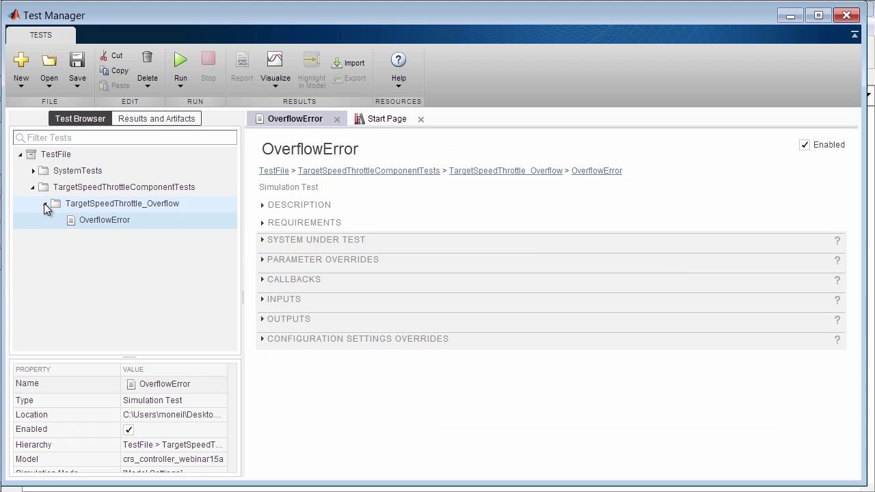
Collapse the component test folders and select TestSequenceScenarios under SystemTests.
left_click(44, 203)
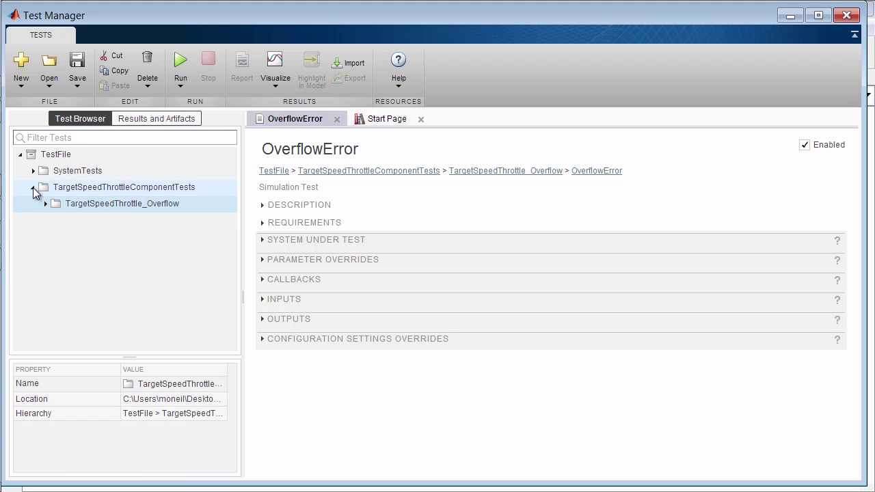
left_click(33, 187)
left_click(34, 171)
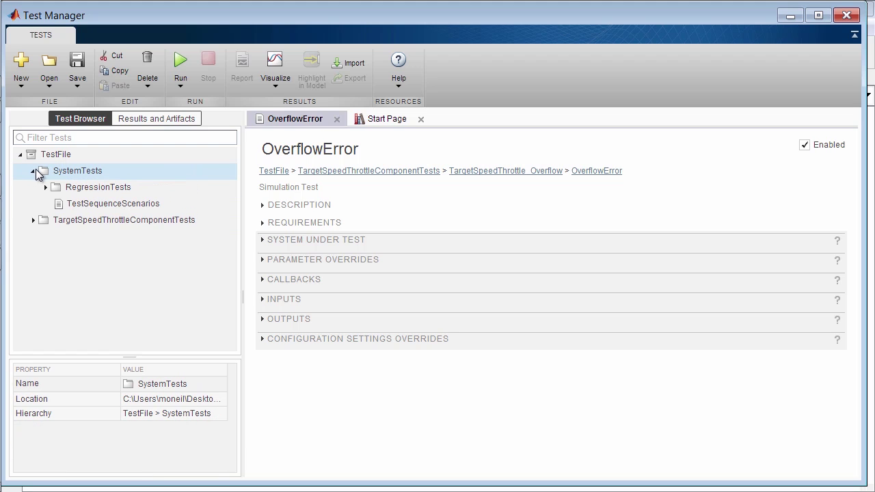
left_click(67, 205)
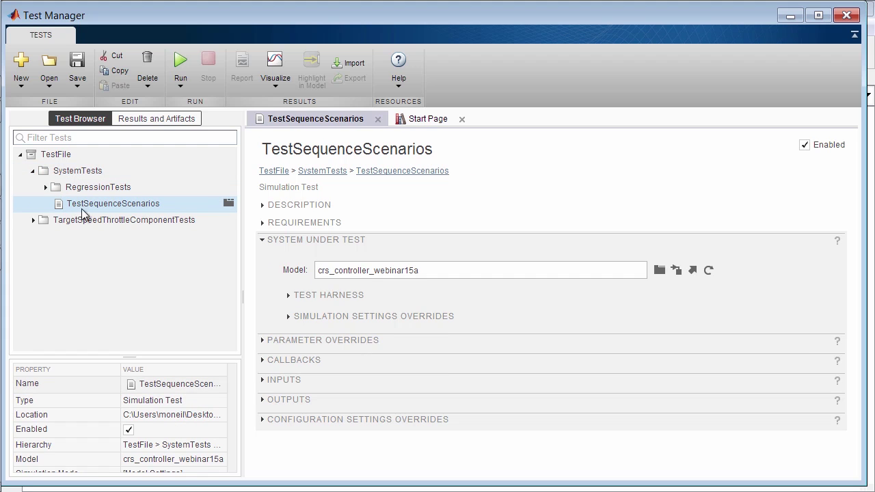
Check TestSequenceScenarios' controller_scenario_test harness and inputs, then fold those sections away.
left_click(288, 297)
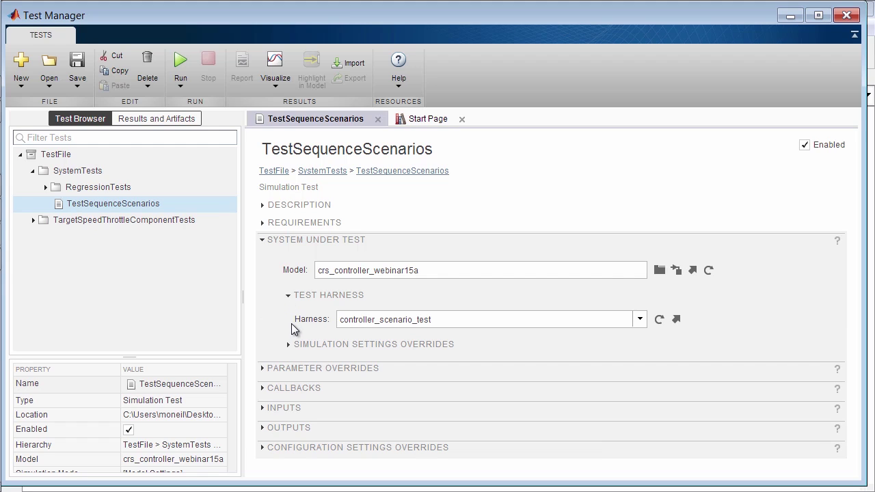
left_click(262, 407)
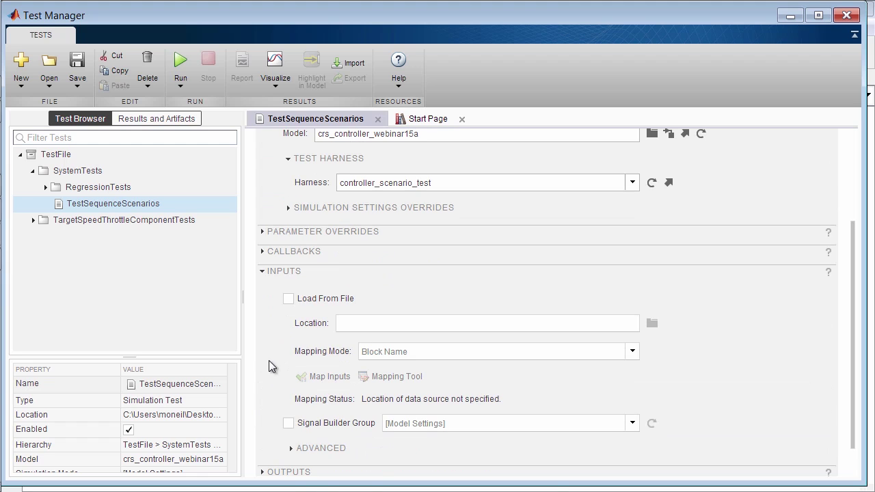
left_click(263, 270)
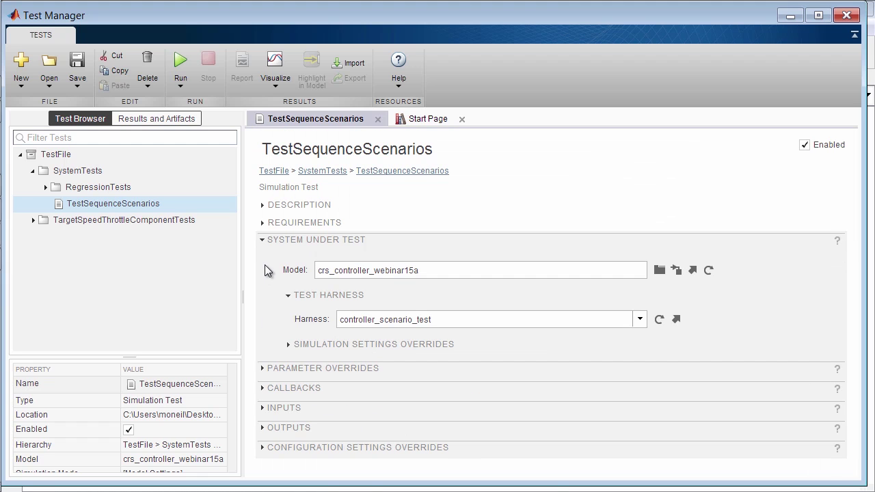
left_click(263, 240)
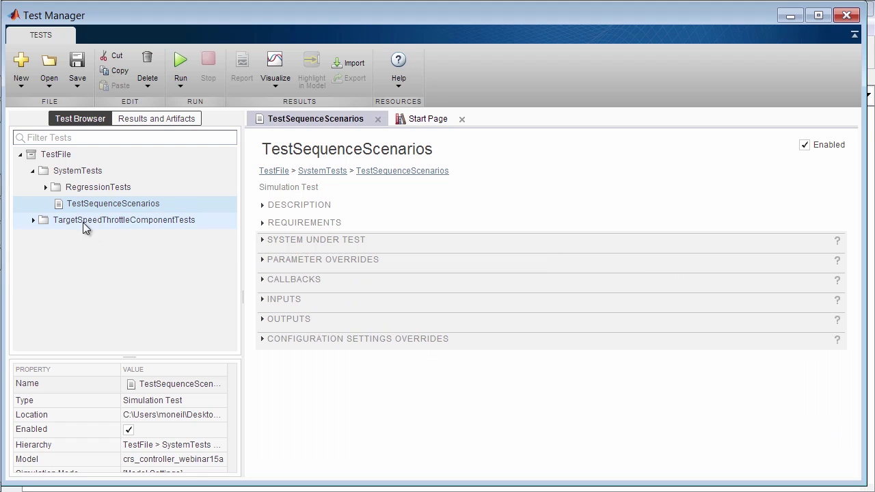
Expand RegressionTests and select the ShortInc baseline test.
left_click(72, 190)
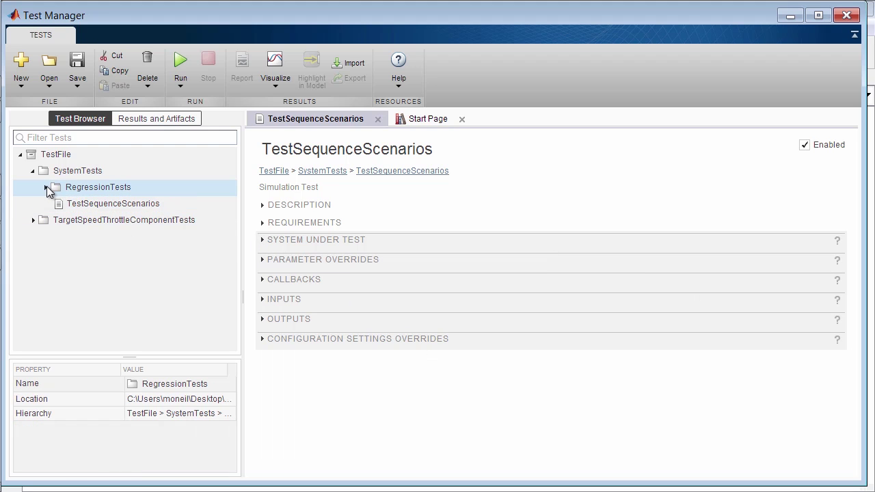
left_click(46, 187)
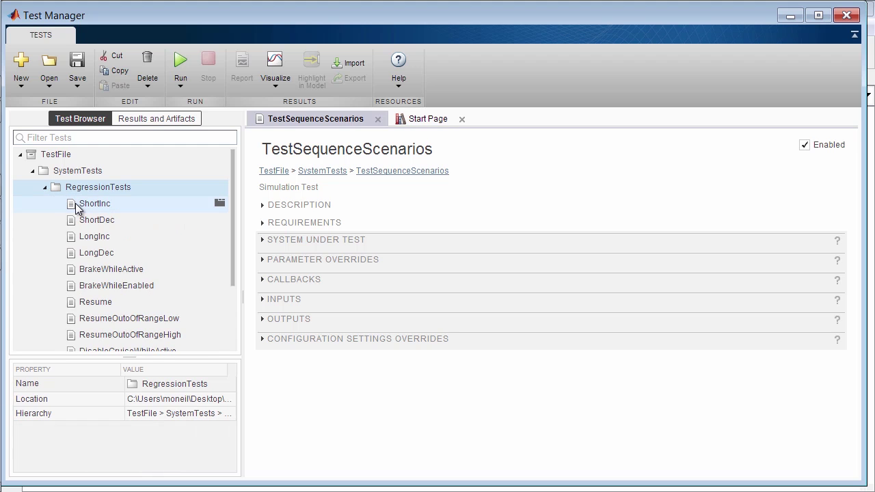
left_click(78, 208)
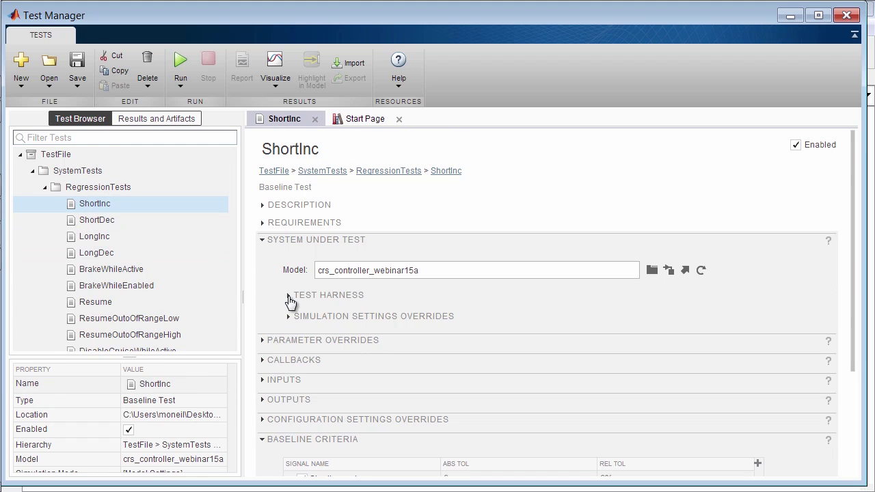
Check ShortInc's FunctionalTests harness and input settings, then collapse the inputs.
left_click(288, 296)
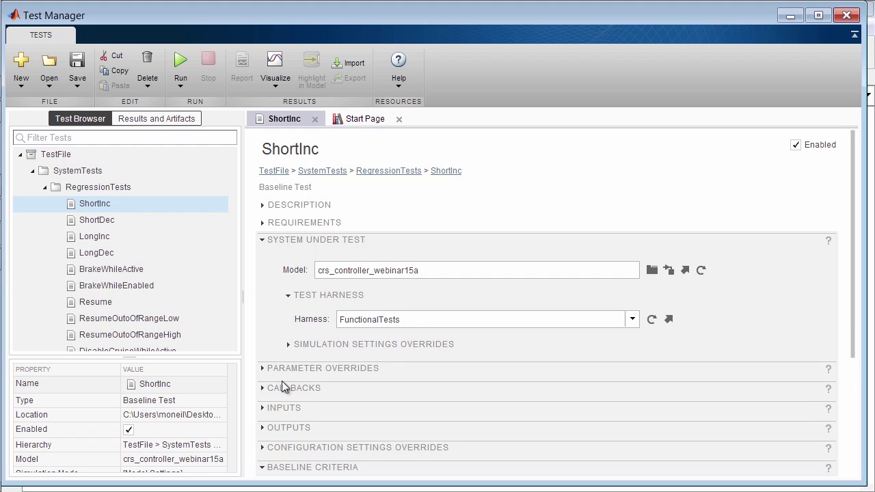
left_click(262, 408)
scroll(275, 418, "down", 5)
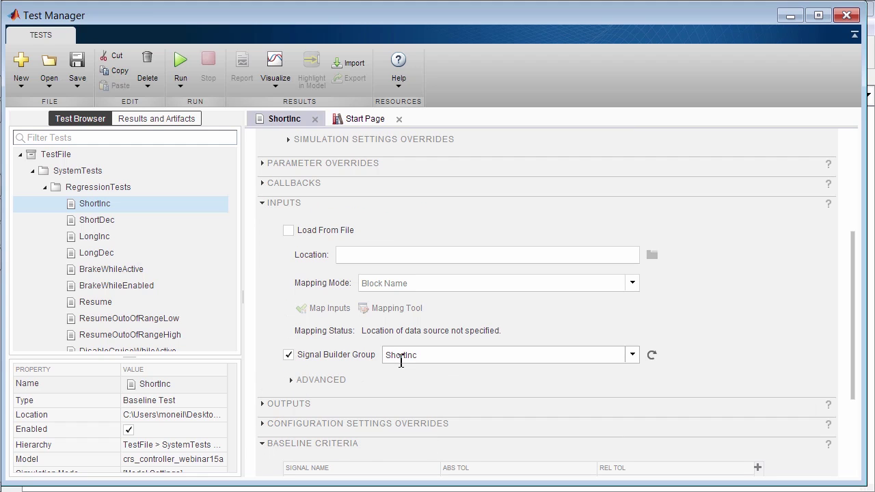
left_click(261, 203)
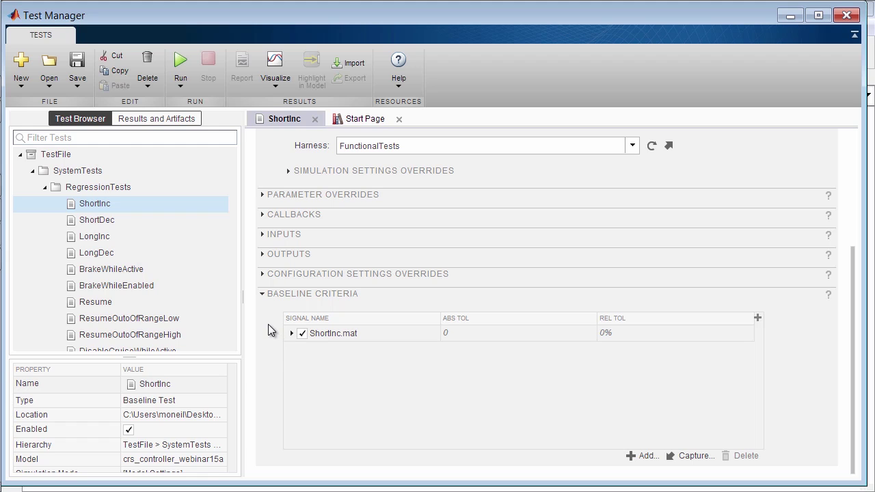
Expand REQUIREMENTS and follow ShortInc's link to the crs_req.docx requirement.
scroll(268, 326, "up", 5)
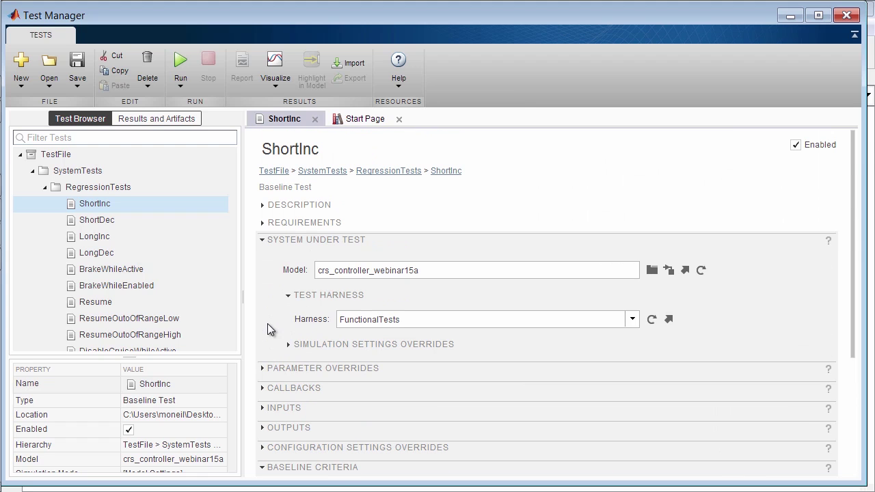
left_click(262, 223)
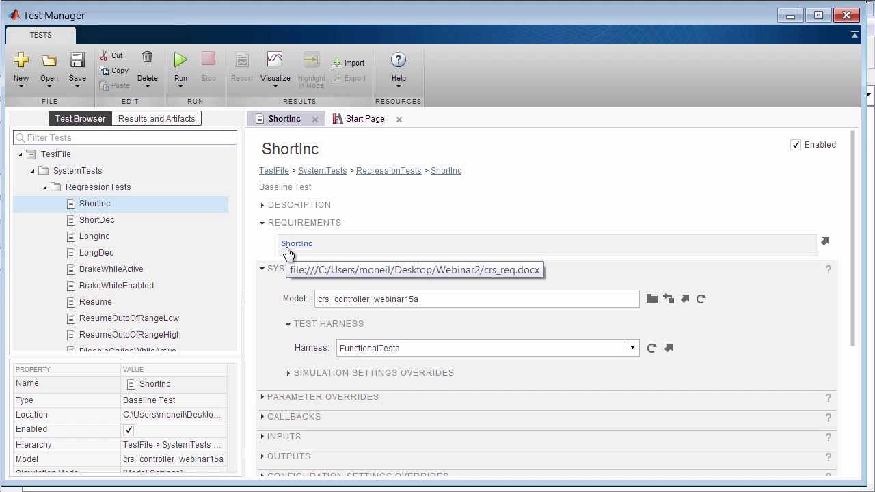
left_click(288, 250)
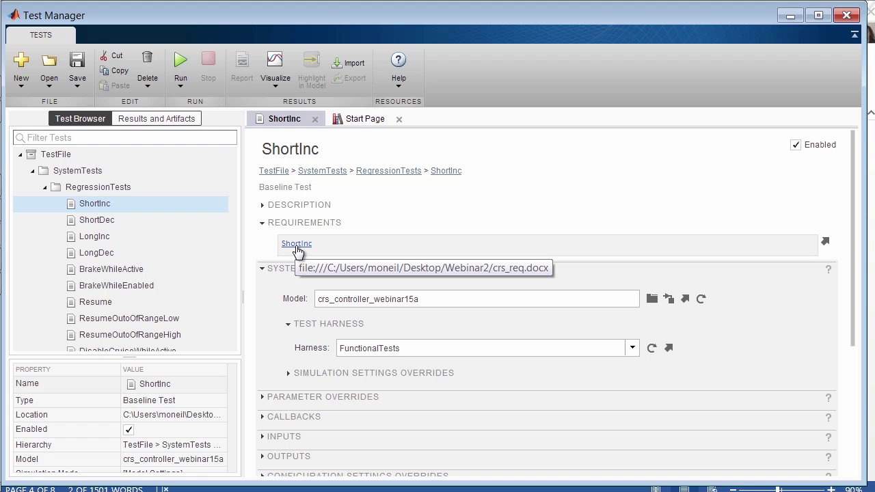
View CC005: Target Speed Increment in crs_req.docx, return to Test Manager, and collapse RegressionTests.
left_click(297, 252)
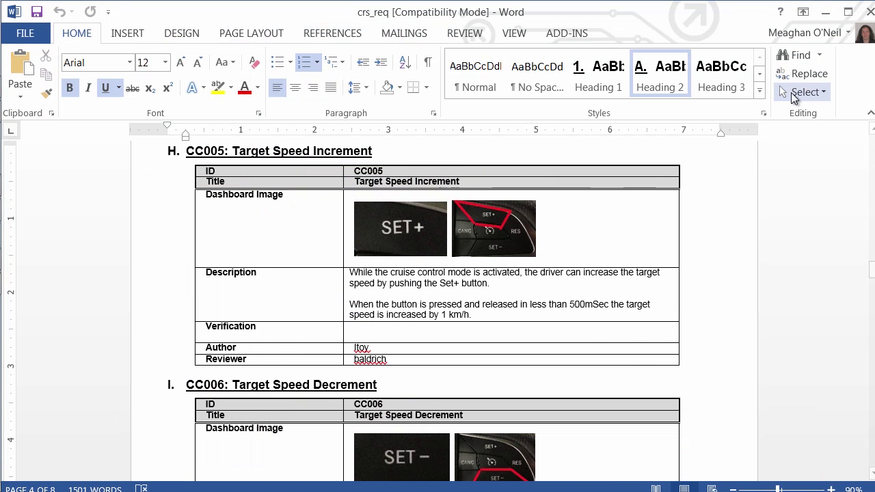
key("alt+Tab")
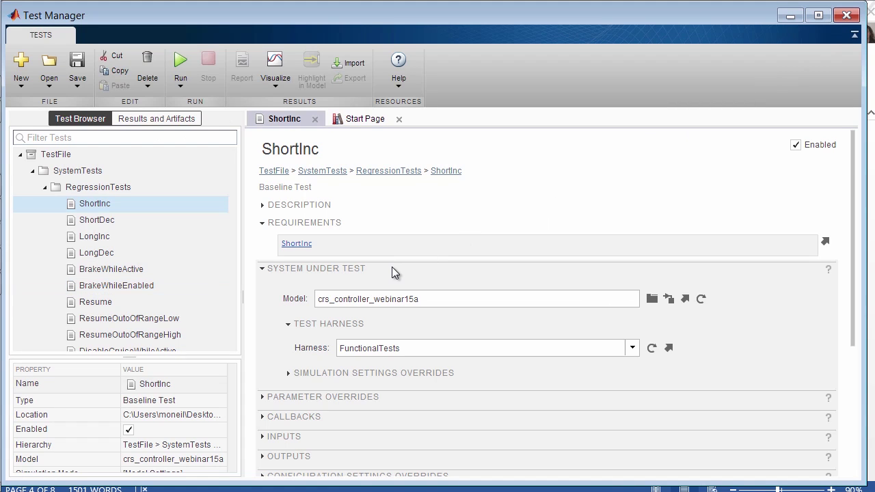
left_click(44, 189)
Run the whole TestFile, yielding 14 passed and 1 failed in Results and Artifacts.
left_click(30, 173)
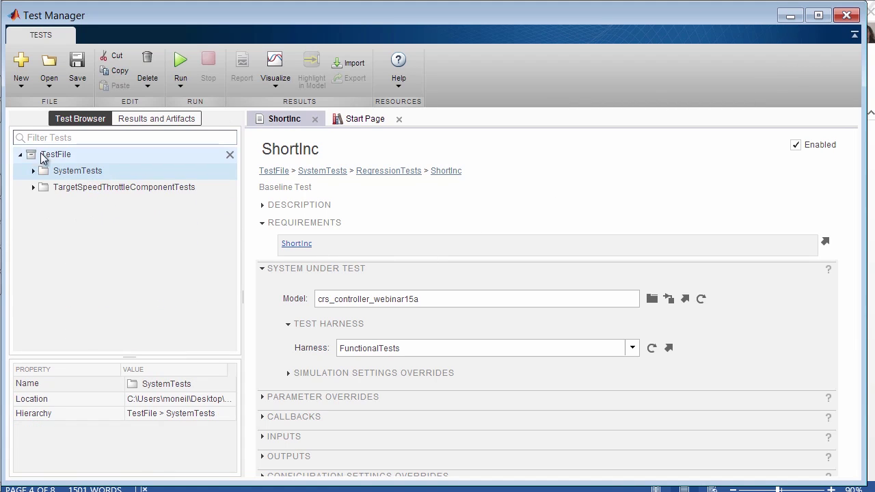
left_click(44, 154)
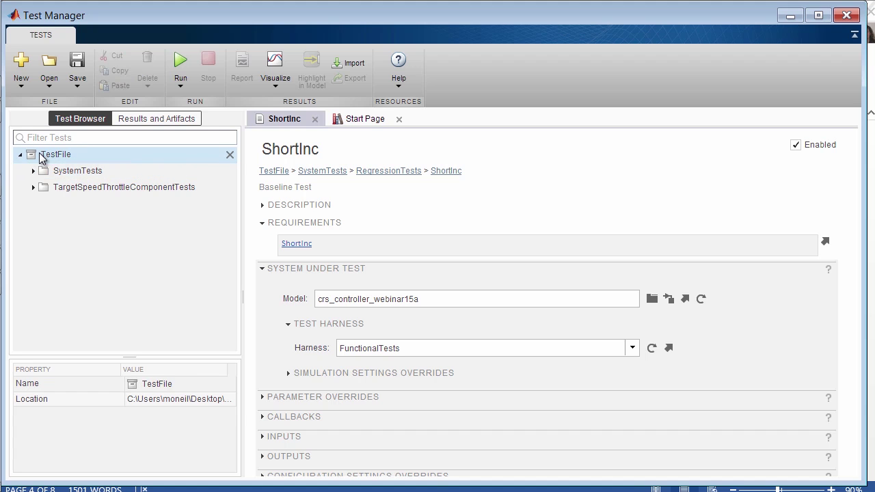
left_click(179, 62)
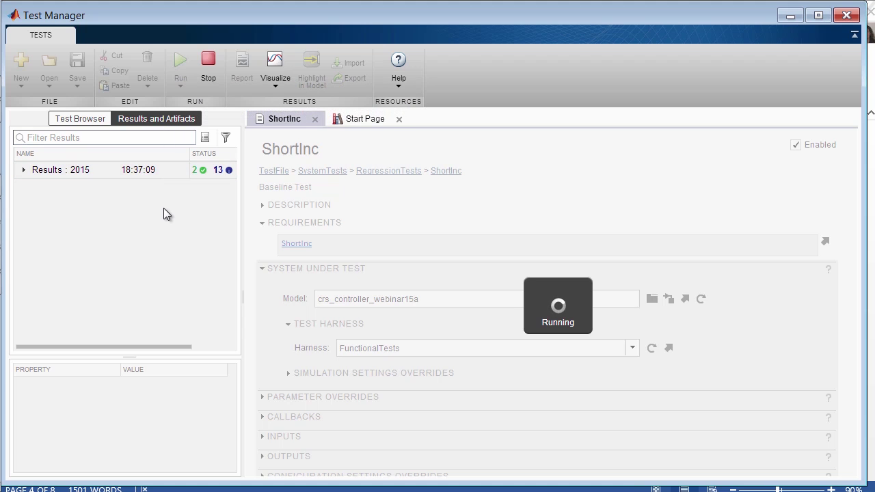
left_click_drag(242, 299, 283, 298)
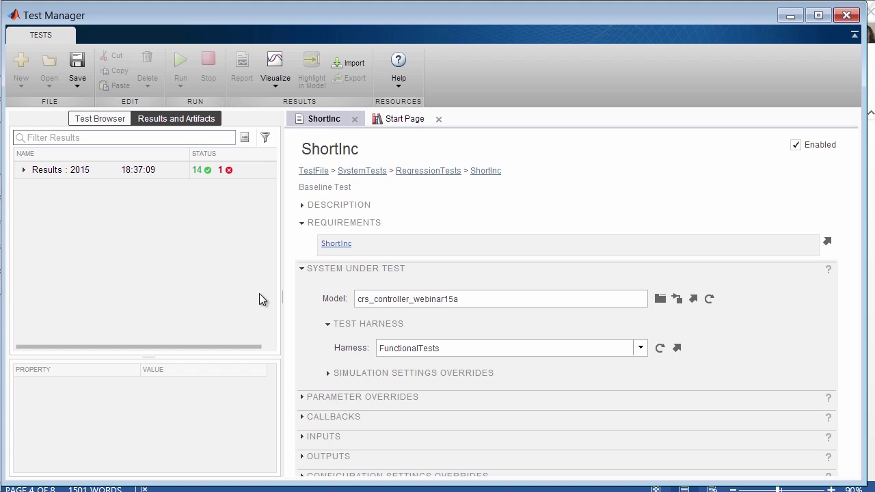
Drill into the run's results to LongDec's failed baseline comparison of the mode signal.
left_click(24, 170)
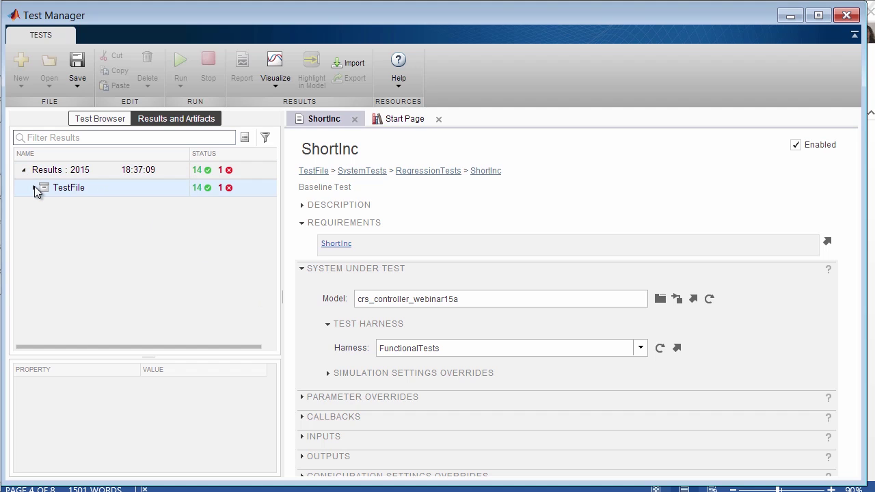
left_click(35, 188)
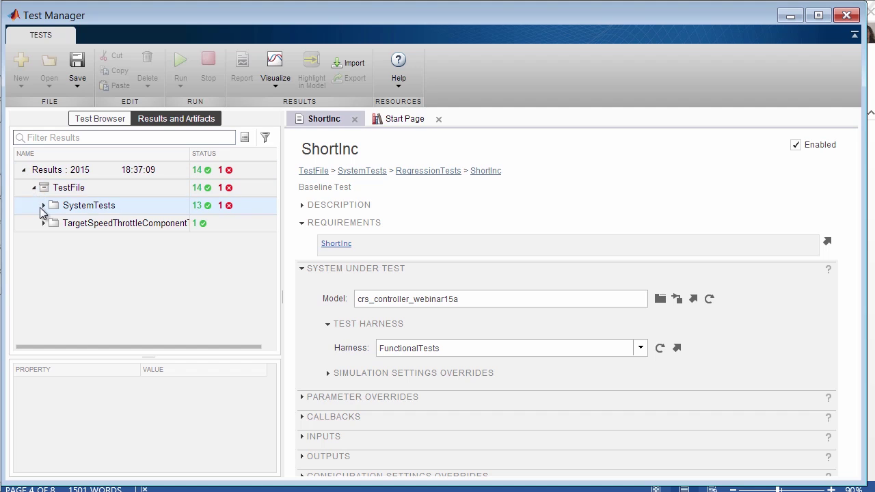
left_click(43, 206)
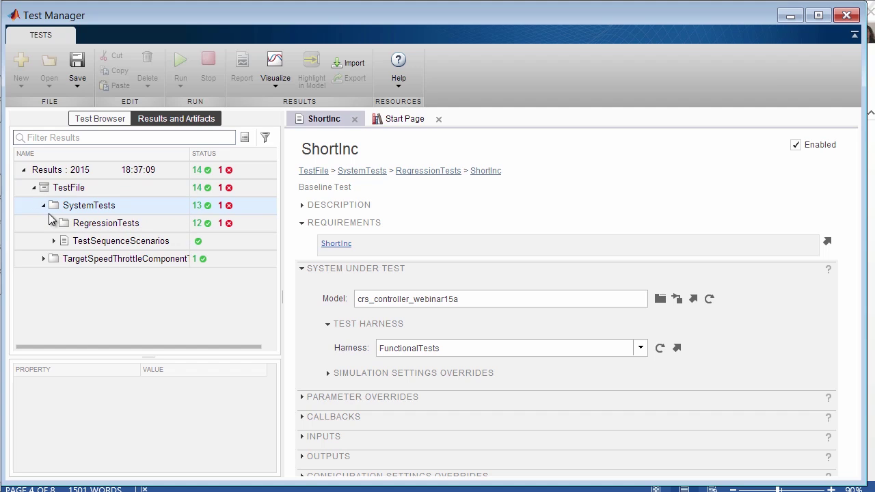
left_click(54, 224)
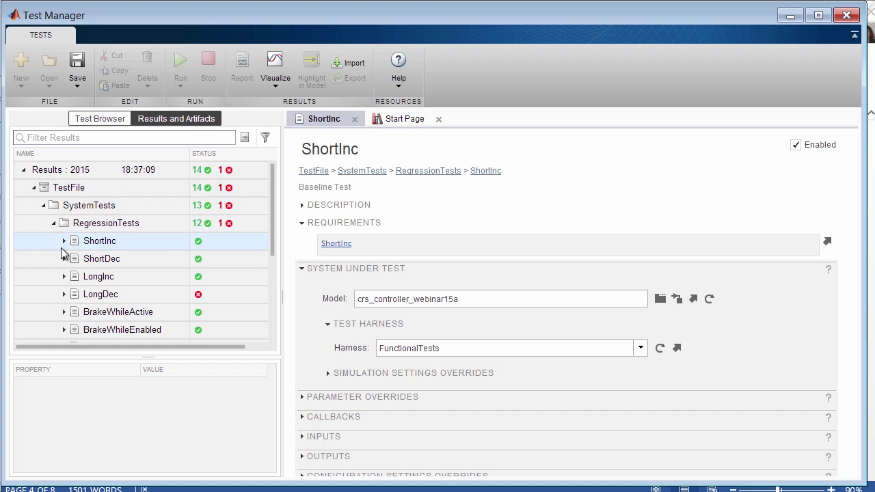
left_click(65, 294)
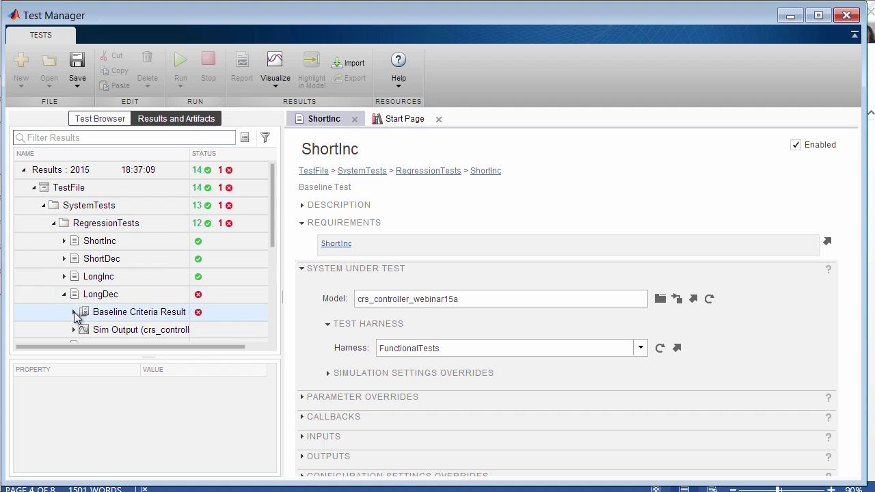
left_click(73, 312)
left_click(95, 332)
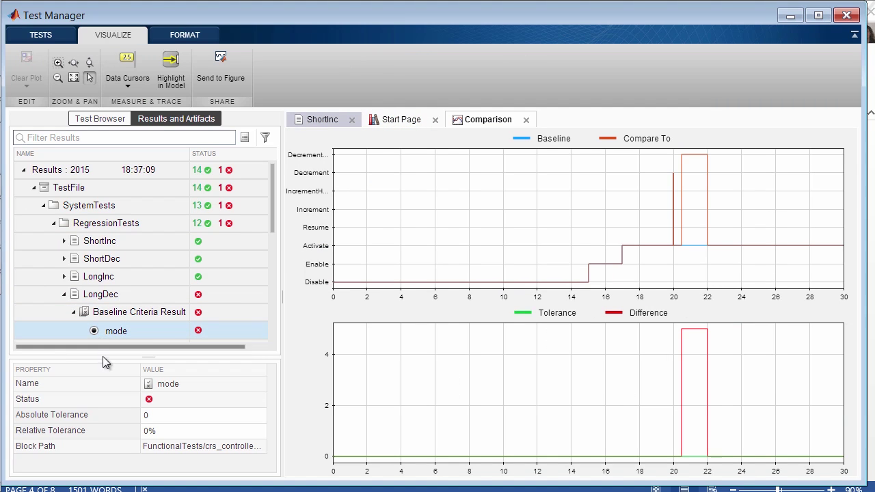
Set the mode signal's absolute tolerance to 5 to pass, then reset it to 0.
left_click(157, 418)
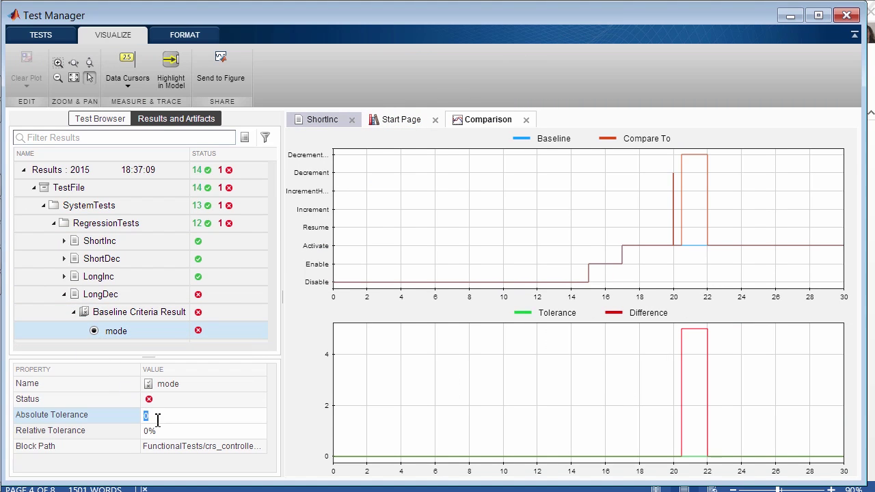
type("5")
left_click(170, 403)
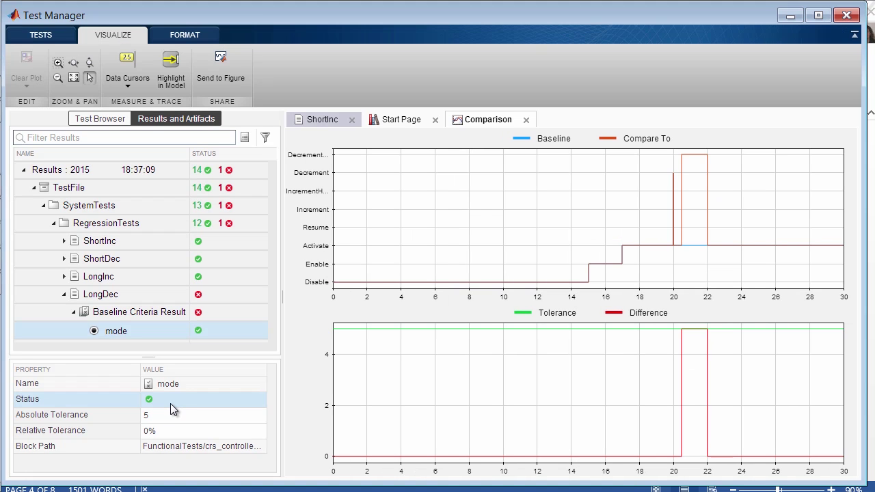
left_click(155, 417)
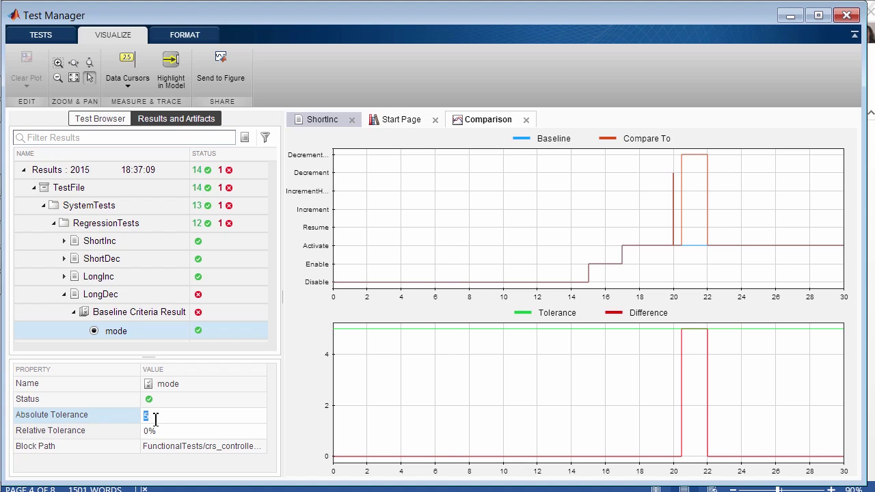
type("0")
left_click(173, 401)
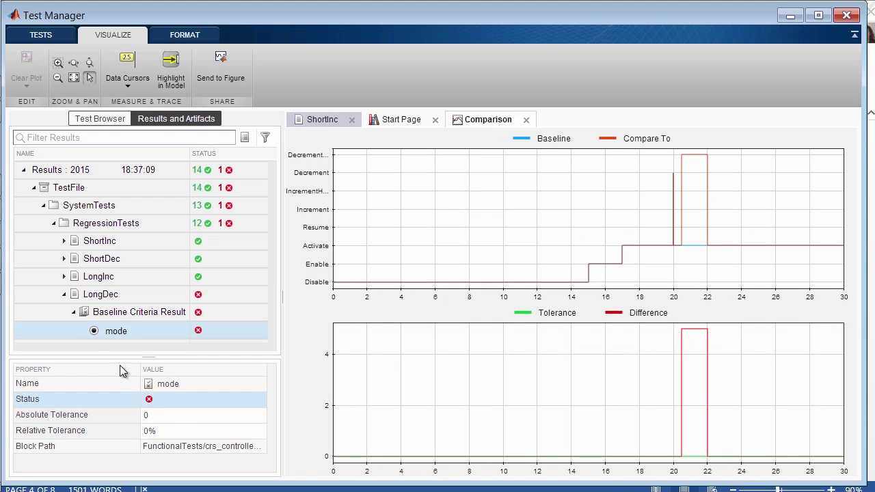
left_click(64, 293)
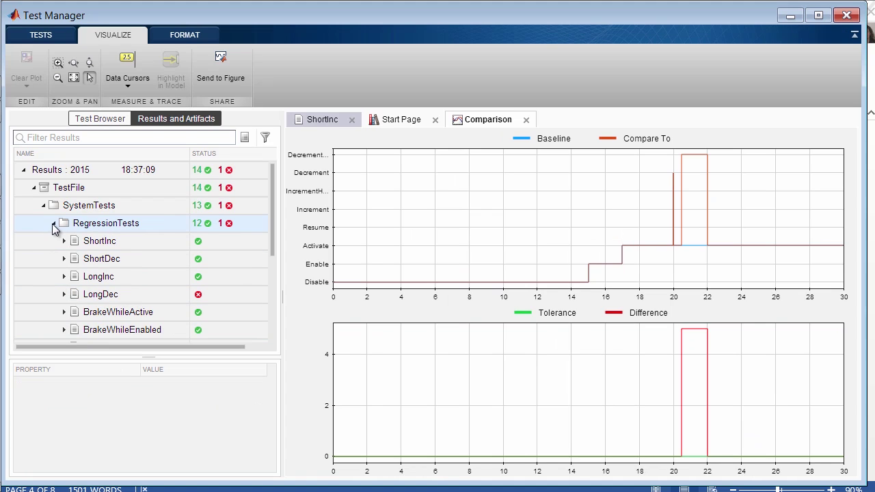
Collapse the RegressionTests, SystemTests and TestFile results, then switch to browsing TestFile's tests.
left_click(54, 223)
left_click(43, 205)
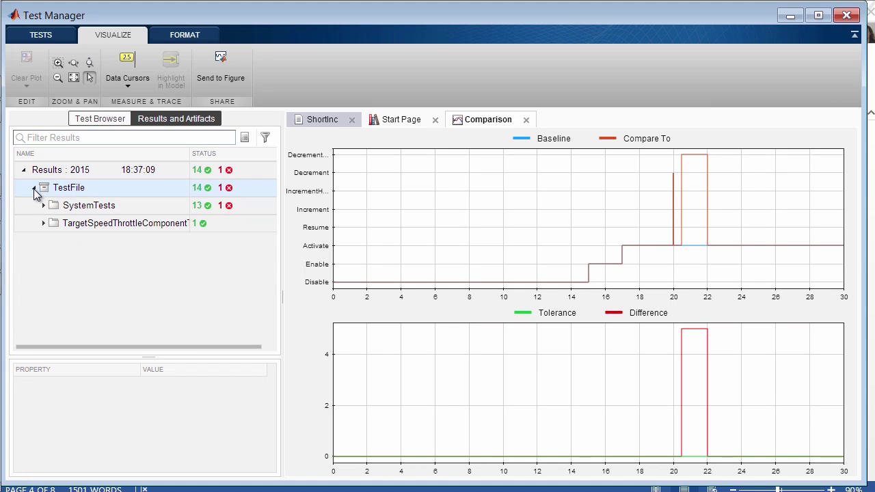
left_click(33, 188)
left_click(24, 170)
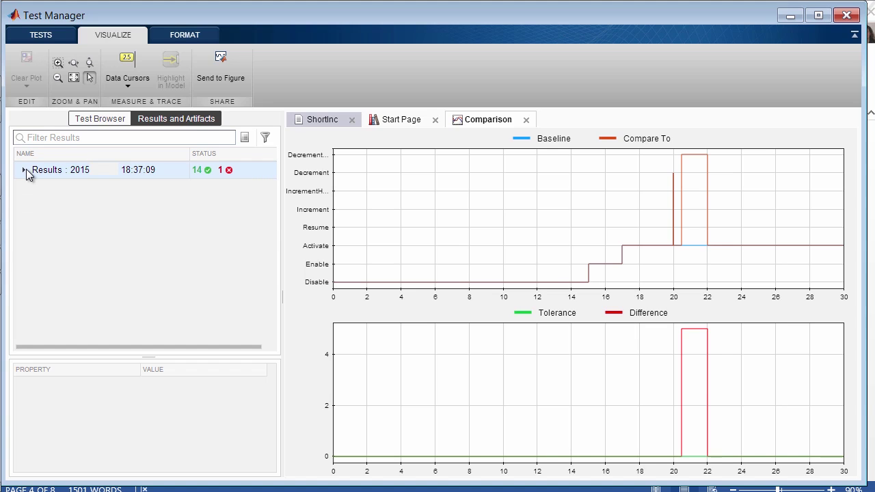
left_click(100, 120)
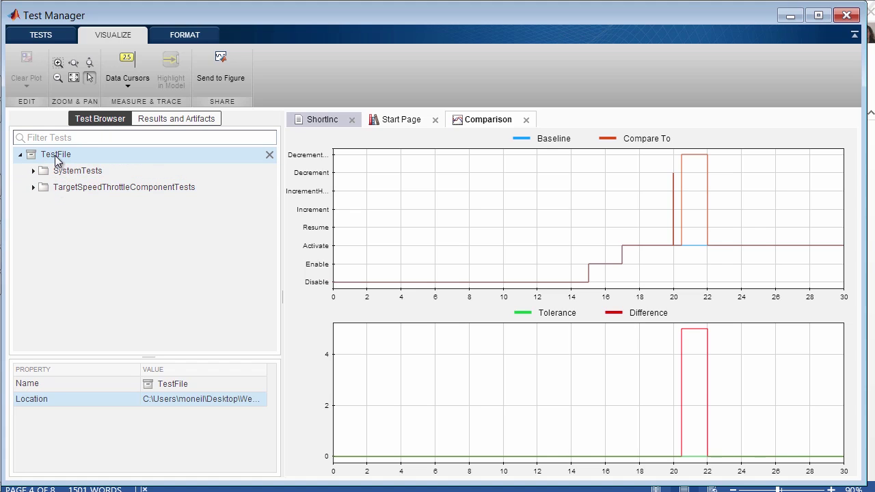
Add a new equivalence test case to TestFile and rename it SILtest.
right_click(55, 156)
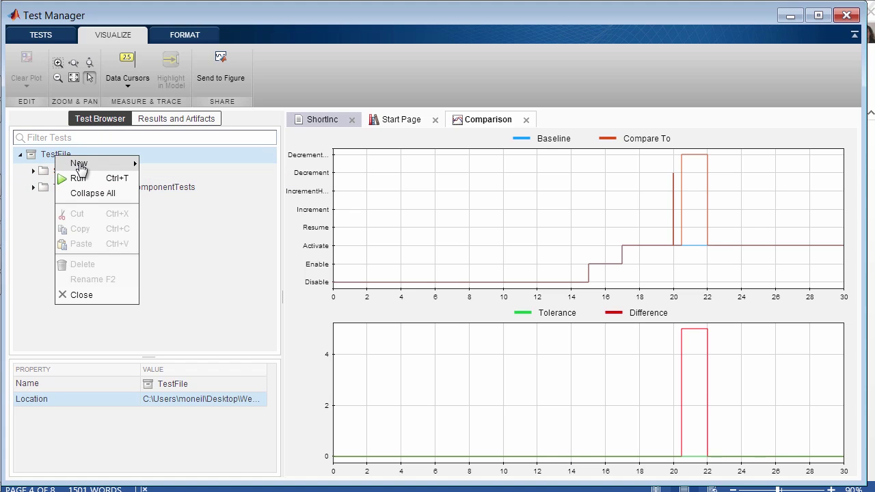
mouse_move(80, 165)
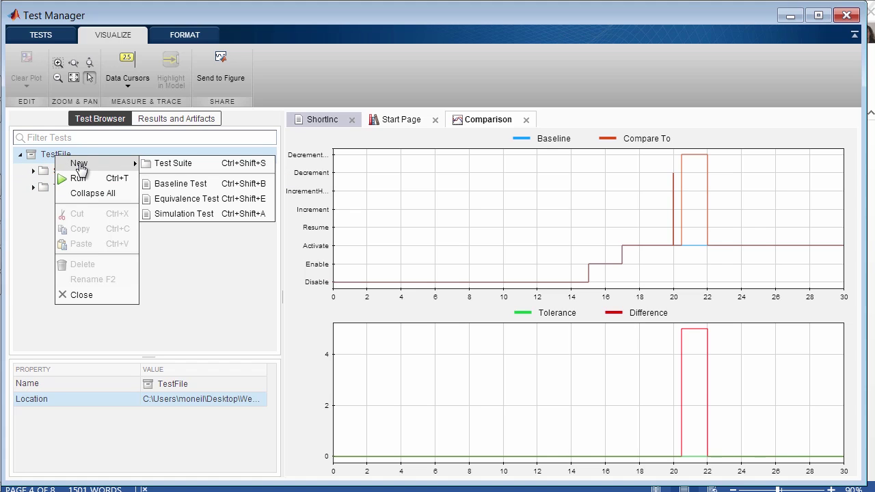
left_click(164, 202)
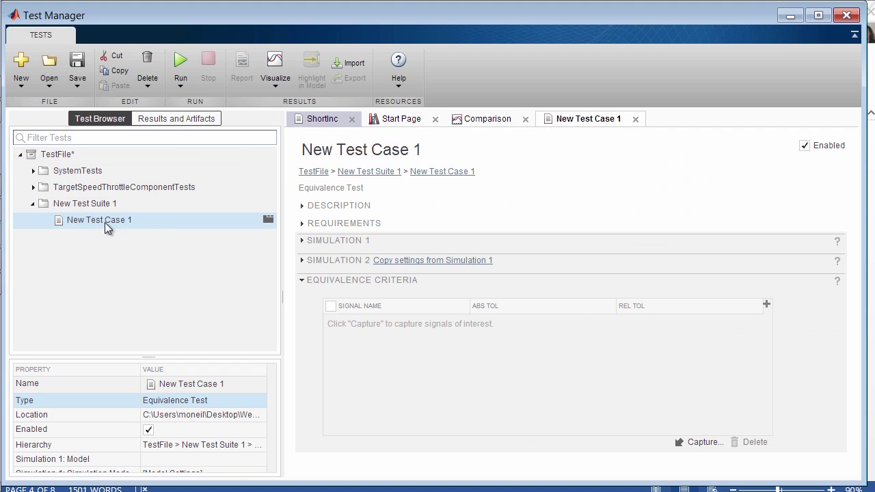
left_click(381, 151)
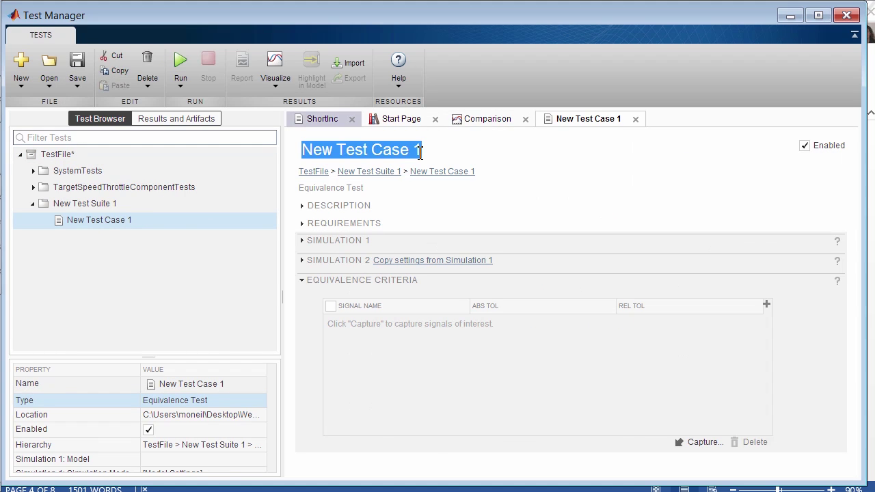
type("SIL")
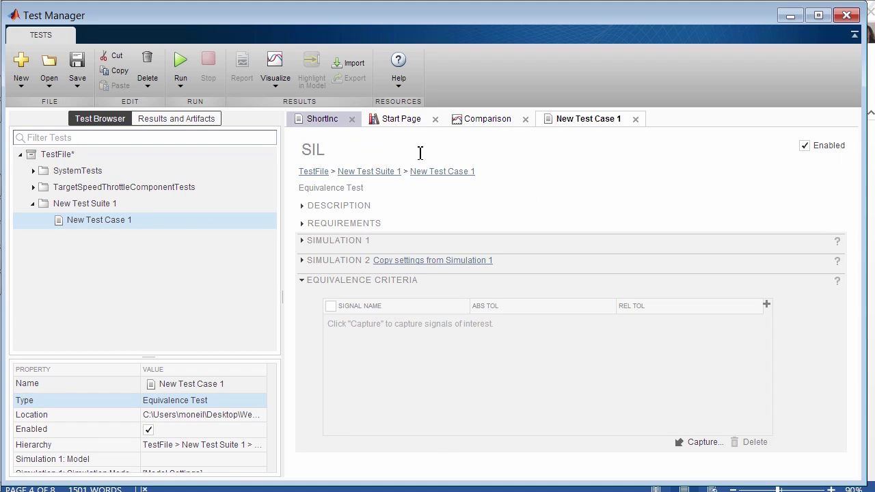
type("test")
key("Return")
key("alt+Tab")
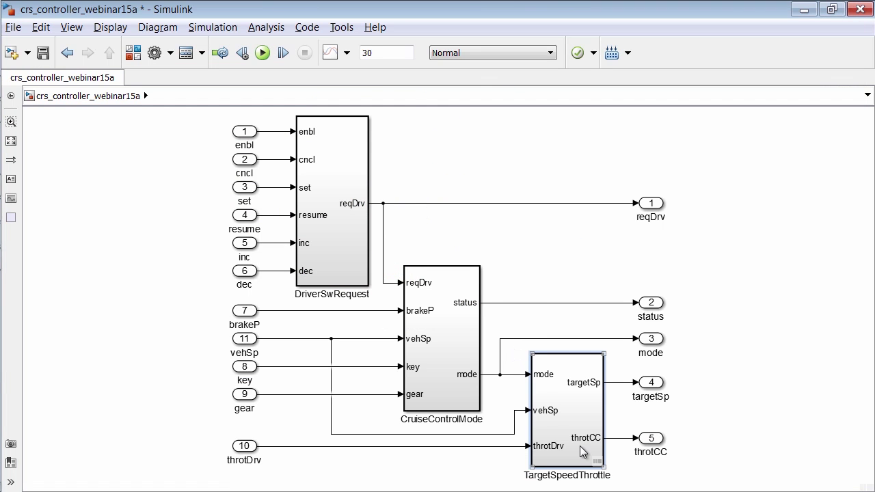
left_click(580, 446)
left_click(597, 464)
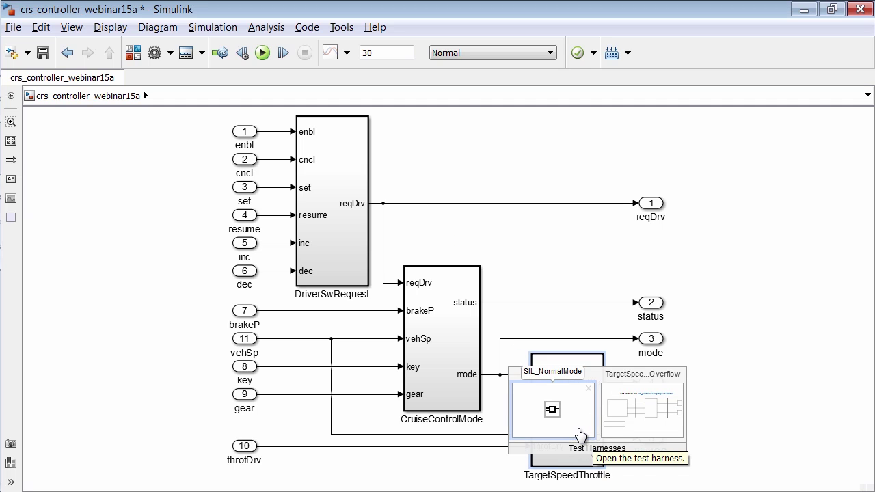
left_click(502, 476)
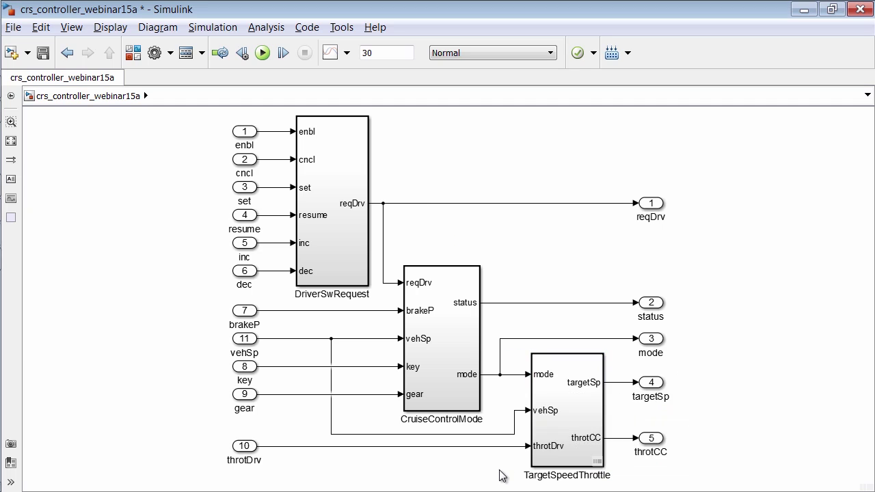
left_click(549, 450)
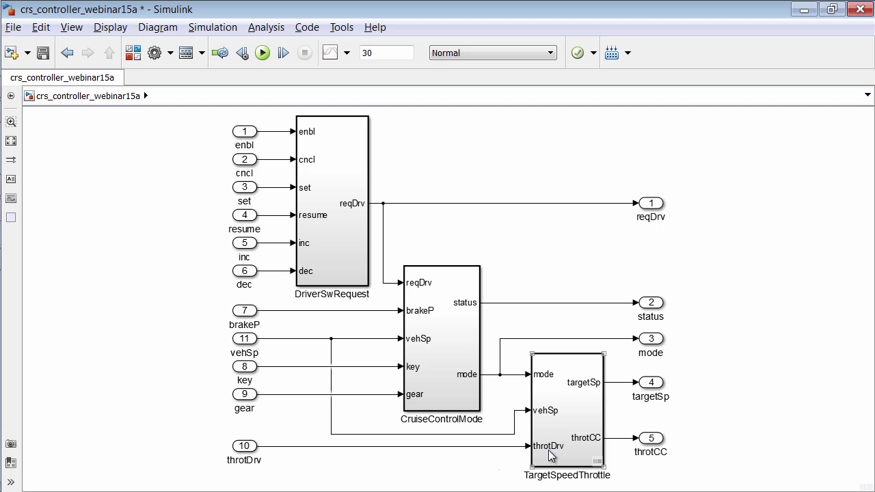
Start a new test harness for the TargetSpeedThrottle block, naming it SIL_SILmode.
right_click(588, 460)
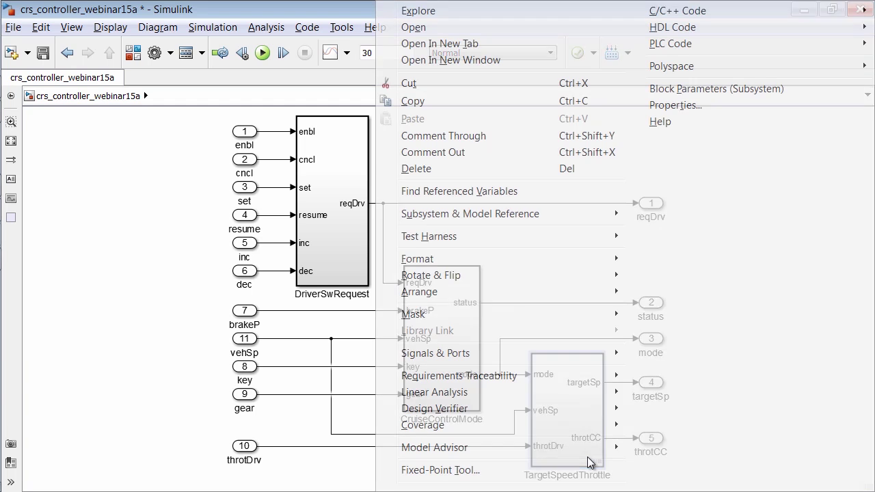
mouse_move(578, 231)
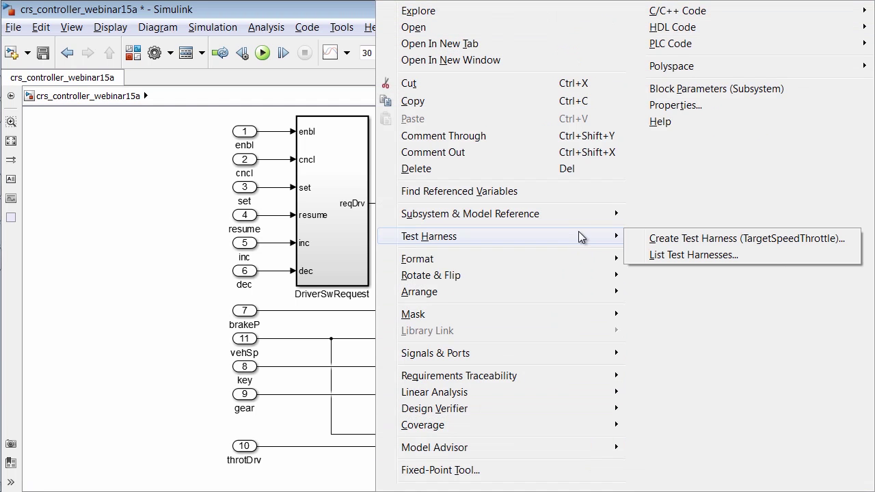
left_click(659, 235)
double_click(554, 176)
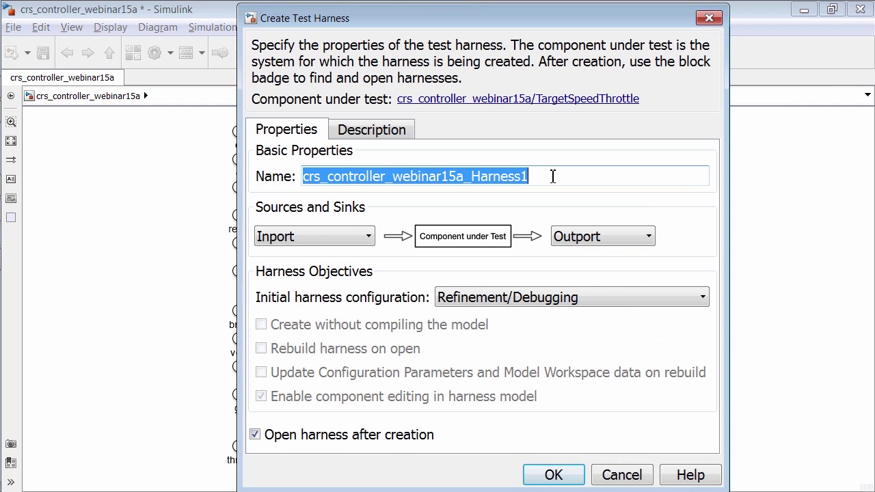
type("SIL")
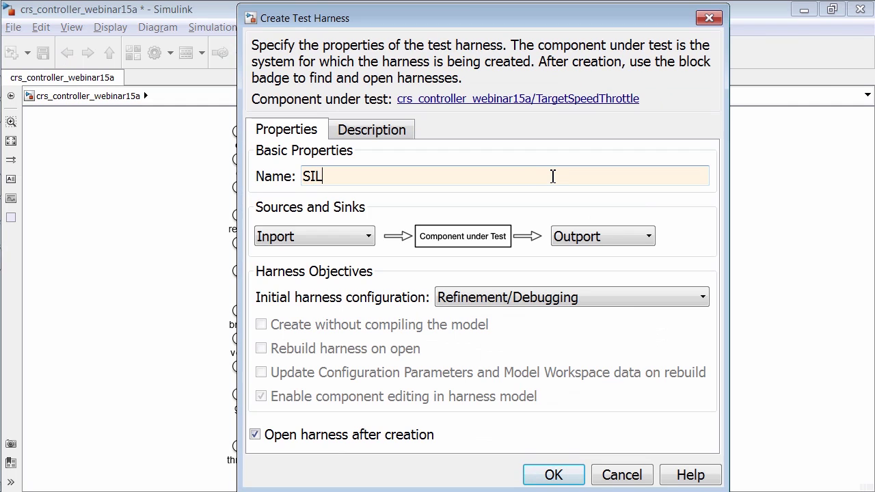
type("_SILmode")
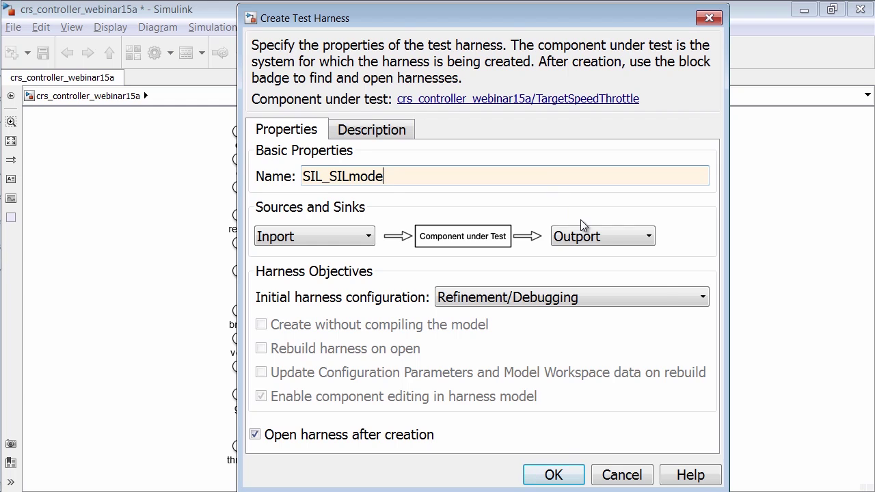
Configure the harness for Verification in Software-in-the-Loop (SIL) mode, create it, and close it.
left_click(700, 298)
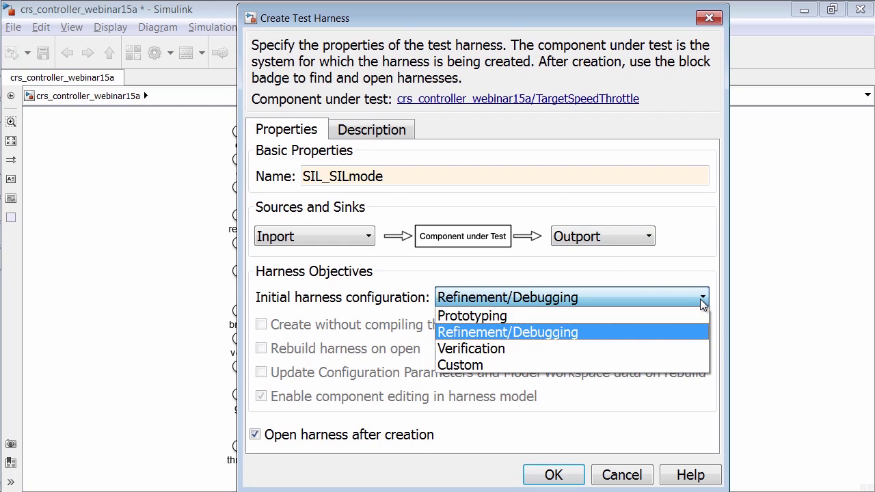
left_click(674, 350)
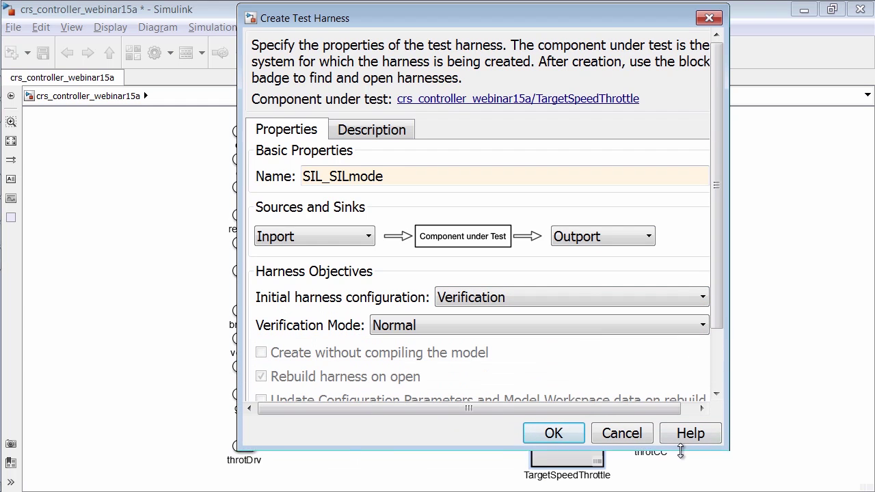
left_click(704, 327)
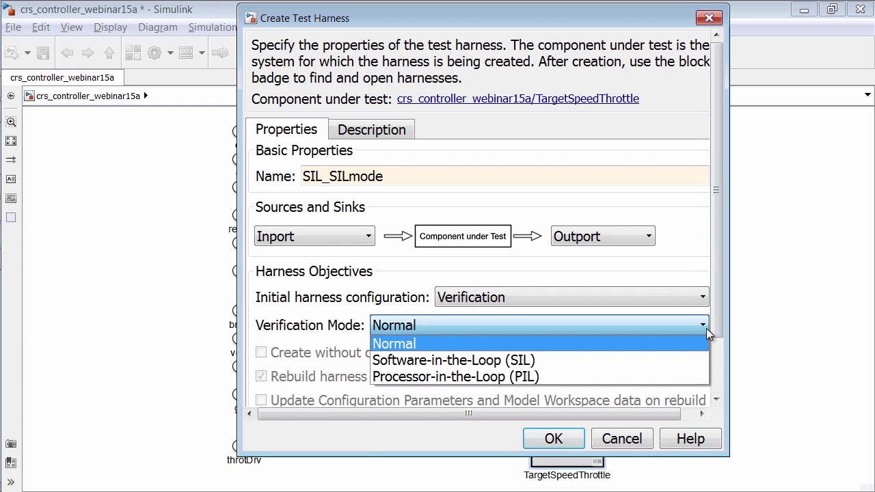
left_click(676, 360)
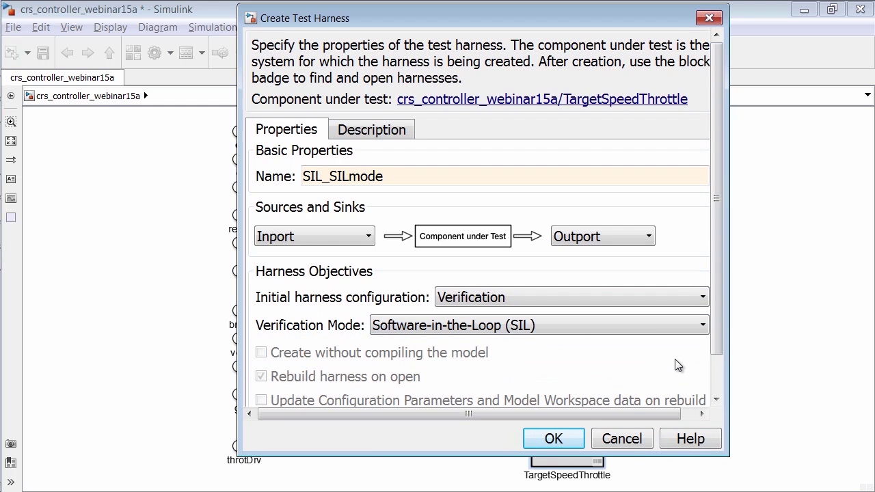
left_click(559, 443)
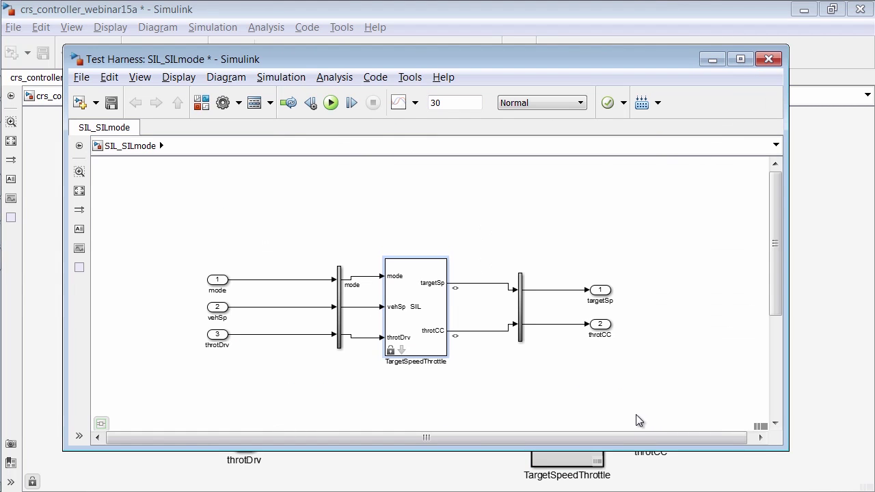
left_click(768, 61)
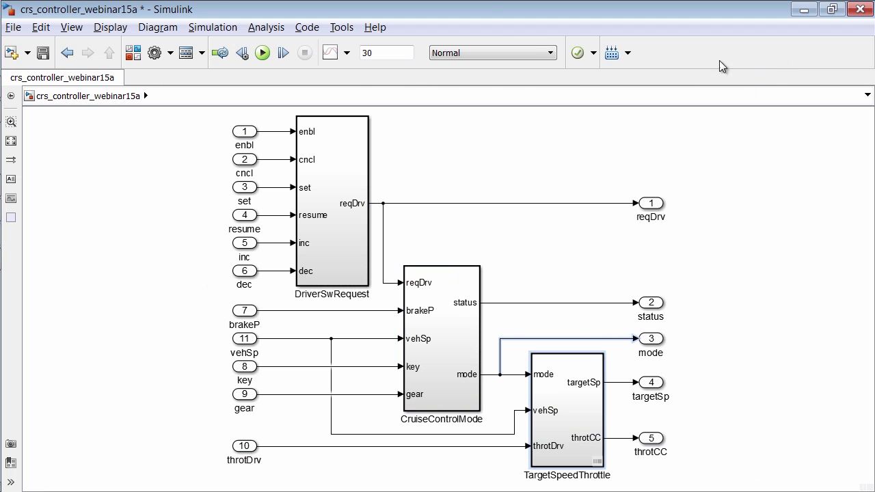
left_click(262, 29)
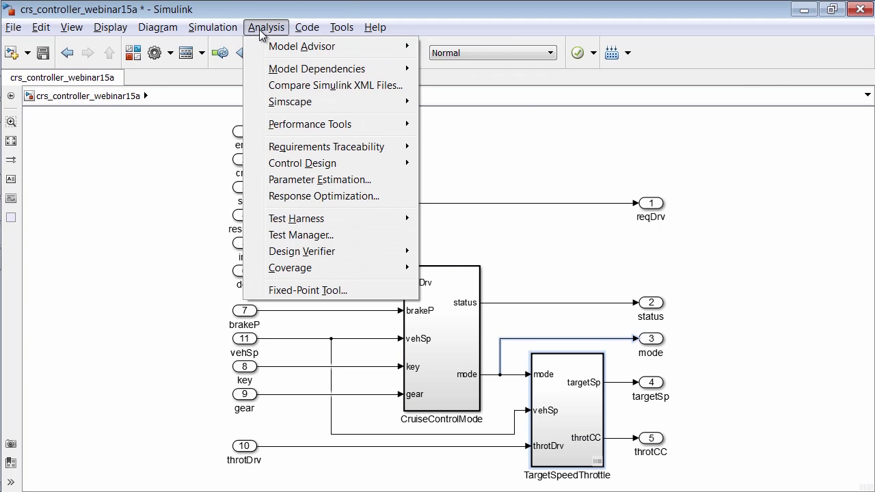
Point SILtest's Simulation 1 at crs_controller_webinar15a using the SIL_NormalMode harness.
left_click(296, 238)
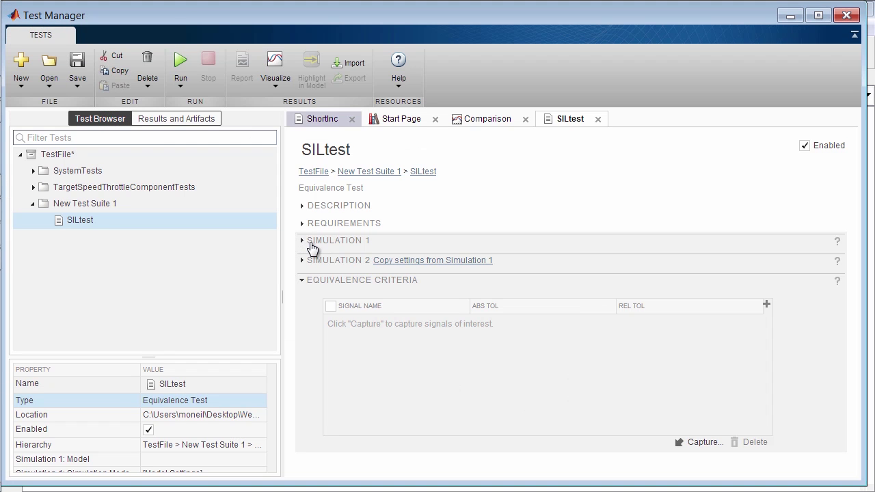
left_click(309, 245)
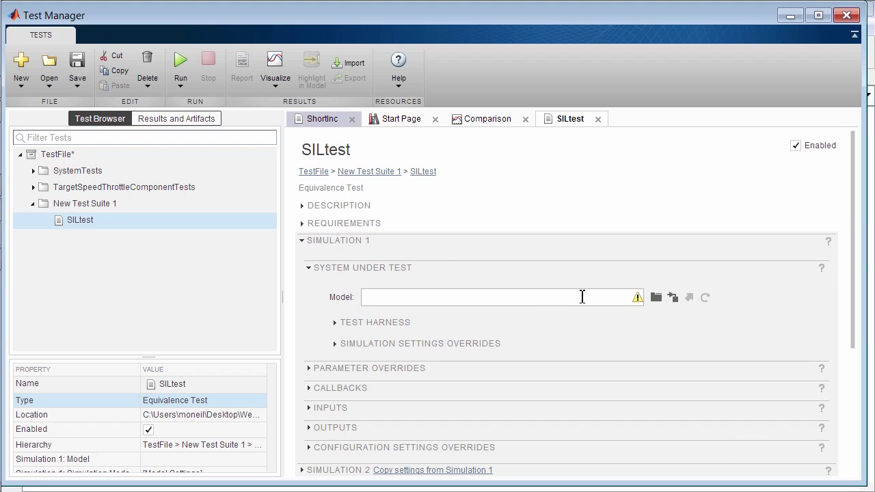
left_click(673, 299)
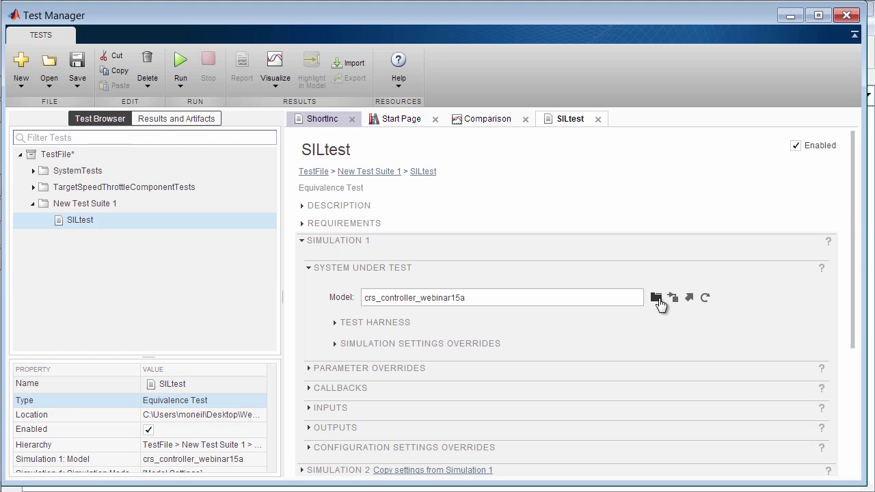
left_click(335, 324)
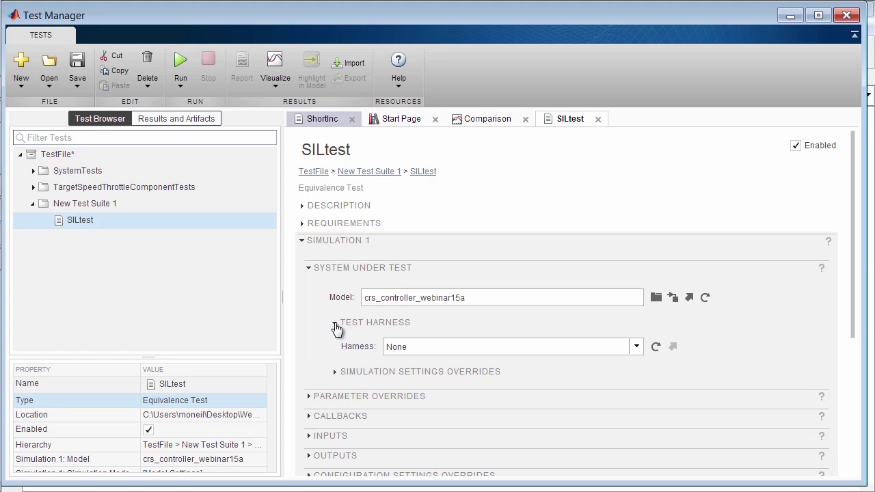
left_click(636, 347)
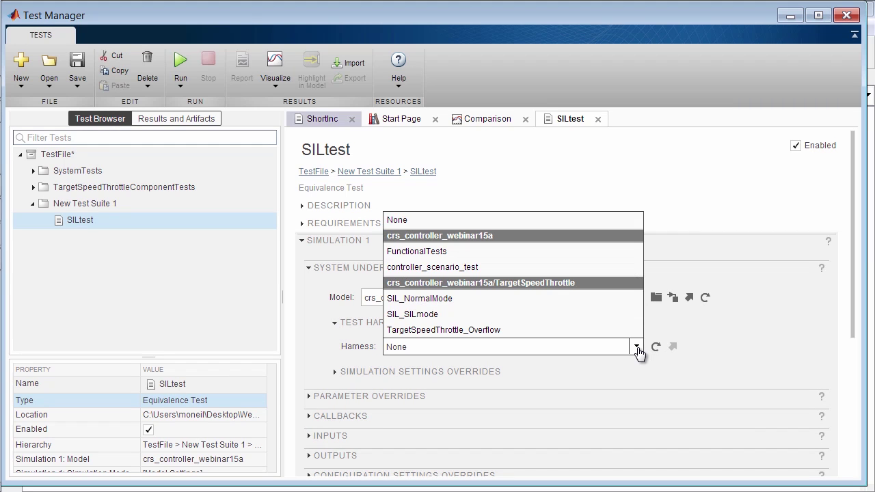
left_click(544, 299)
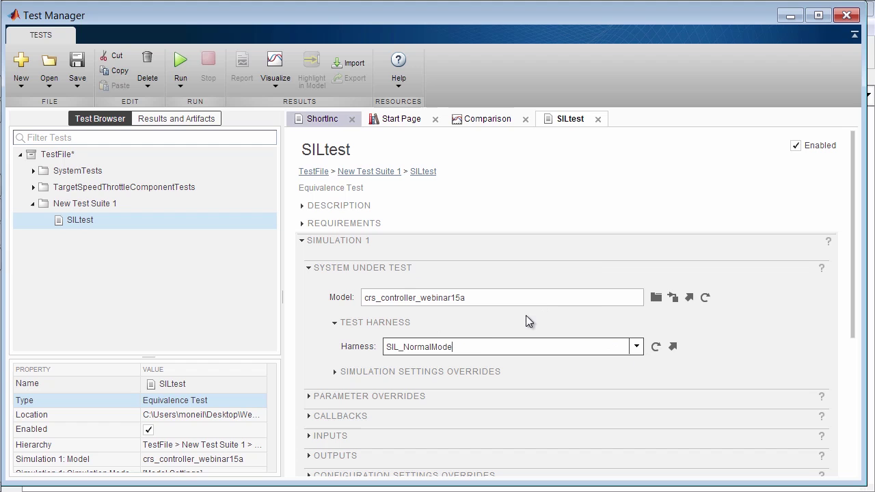
Load Simulation 1's inputs from sil_test_inputs.mat and map them to the model.
left_click(311, 436)
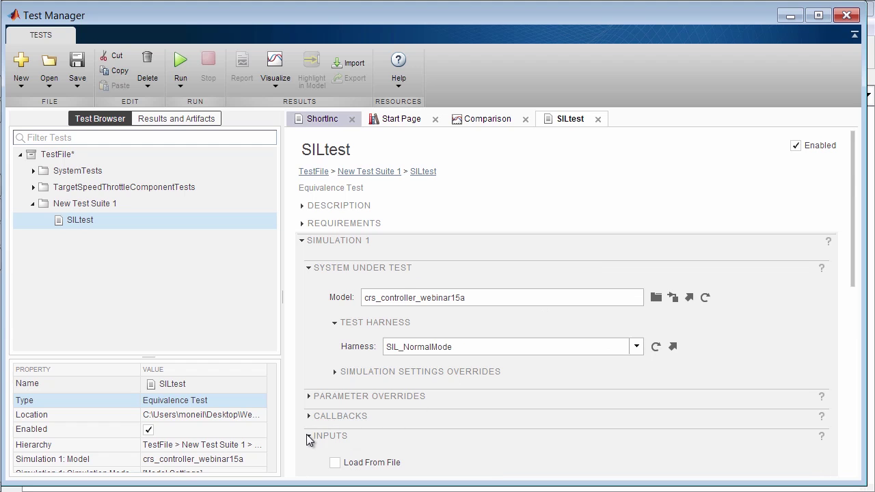
scroll(376, 432, "down", 3)
scroll(380, 433, "down", 2)
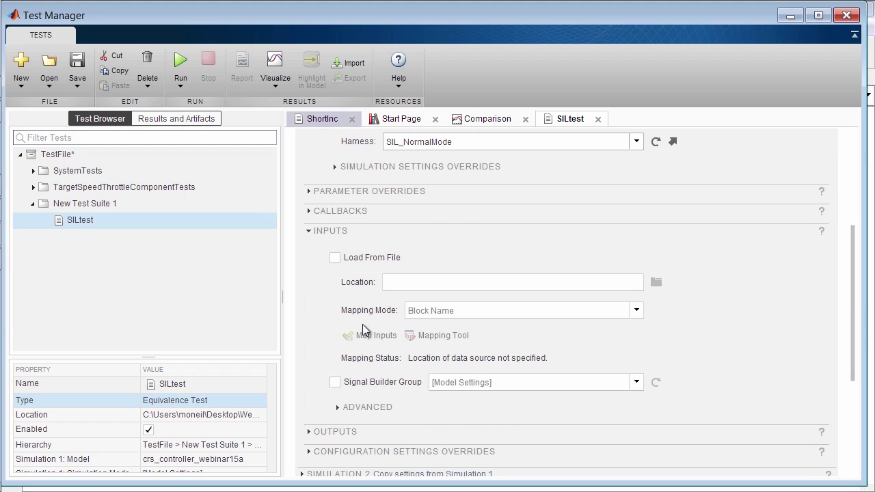
left_click(335, 258)
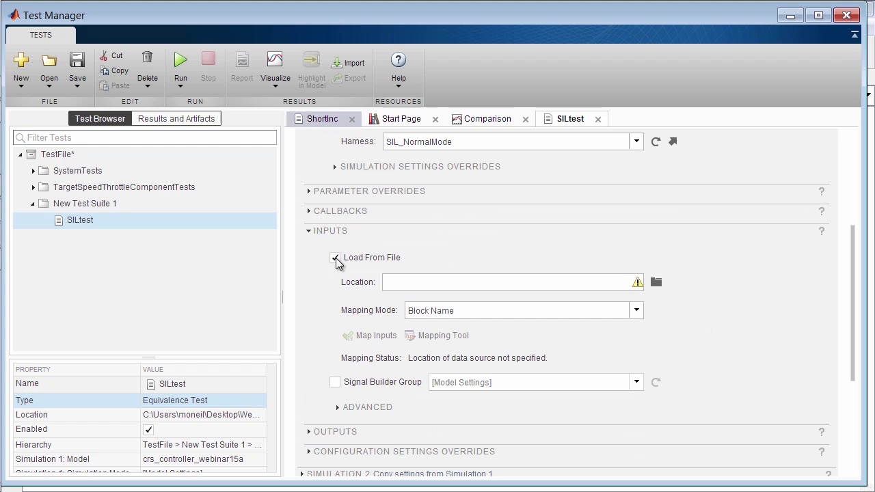
left_click(657, 283)
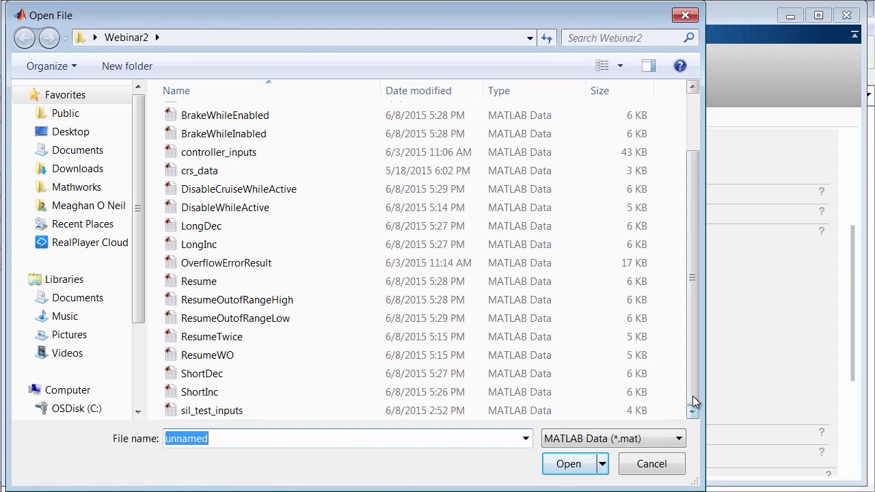
left_click(534, 413)
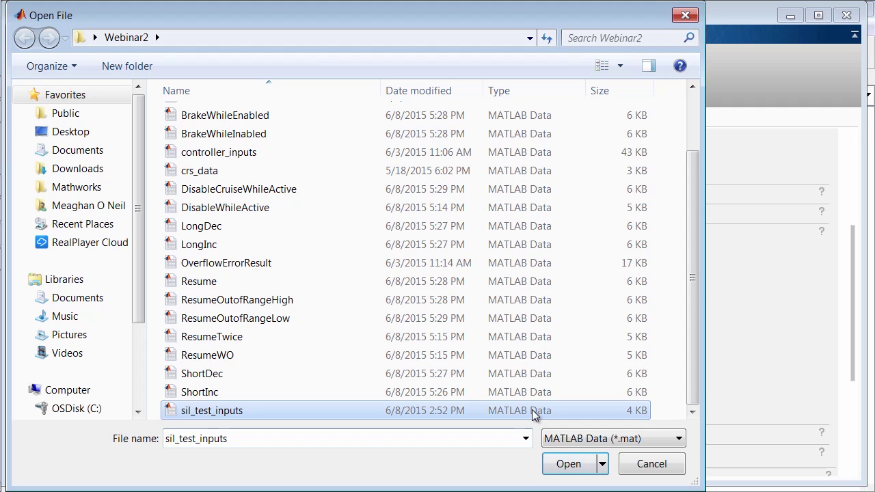
left_click(574, 464)
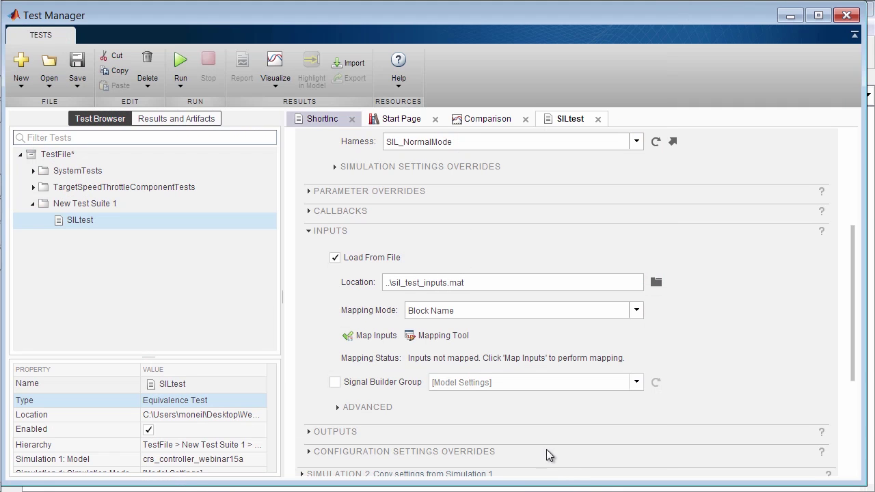
left_click(385, 336)
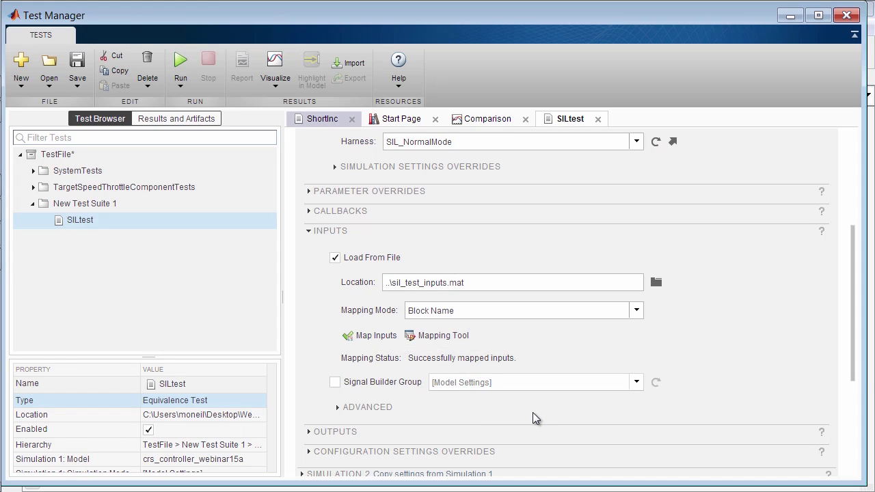
left_click(310, 232)
scroll(311, 232, "up", 4)
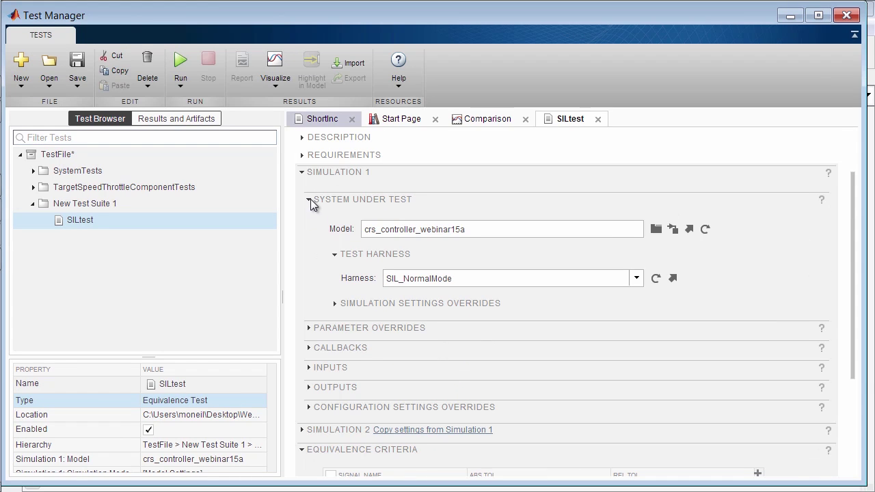
Copy Simulation 1's settings into Simulation 2.
left_click(310, 201)
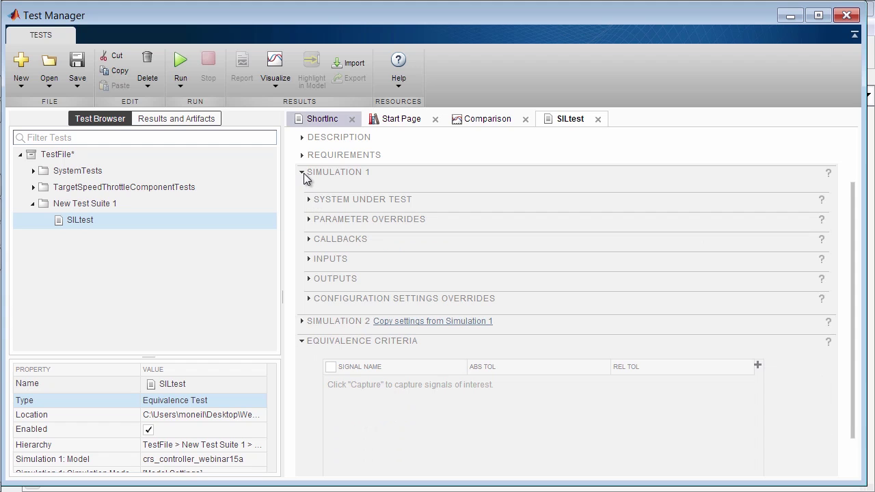
left_click(303, 175)
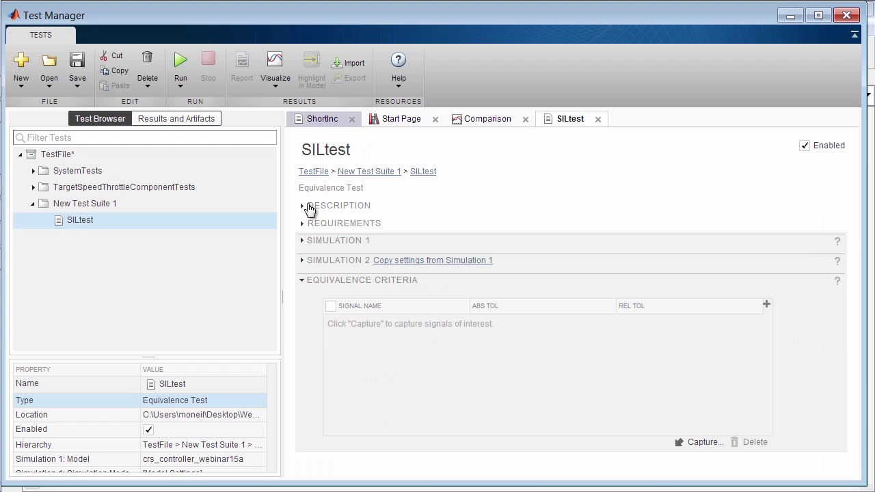
left_click(436, 261)
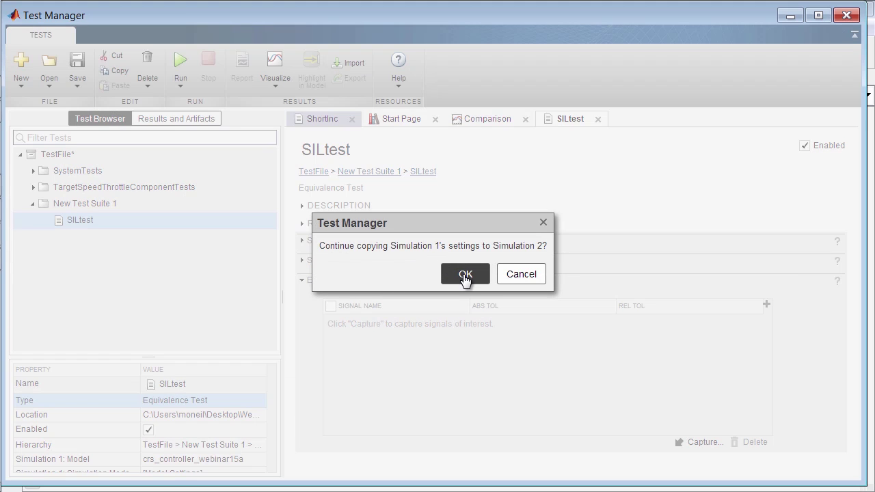
left_click(465, 275)
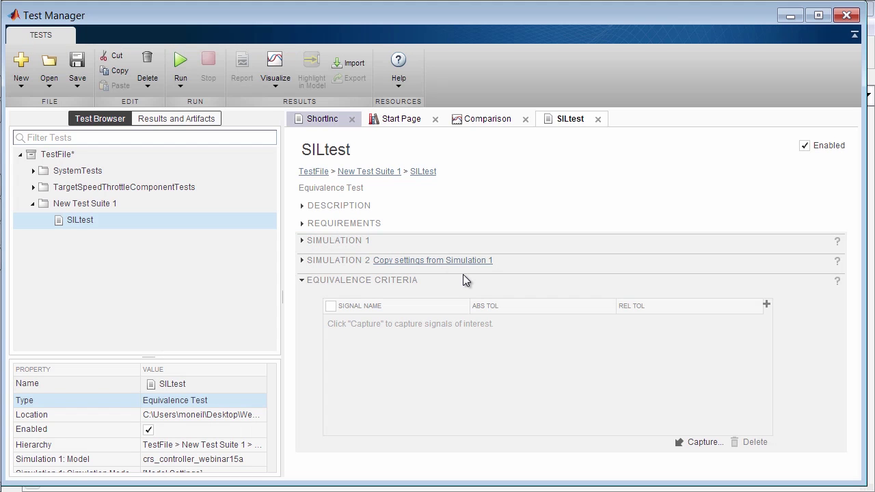
Switch Simulation 2's test harness to SIL_SILmode.
left_click(302, 261)
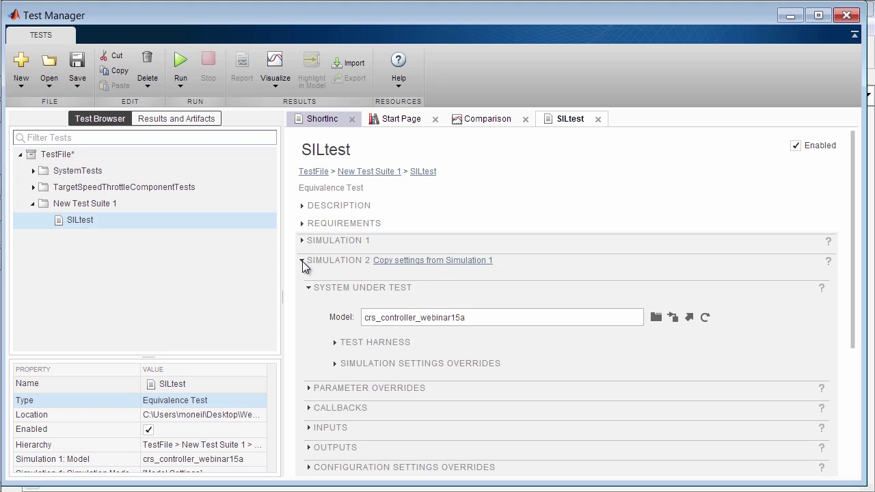
left_click(335, 347)
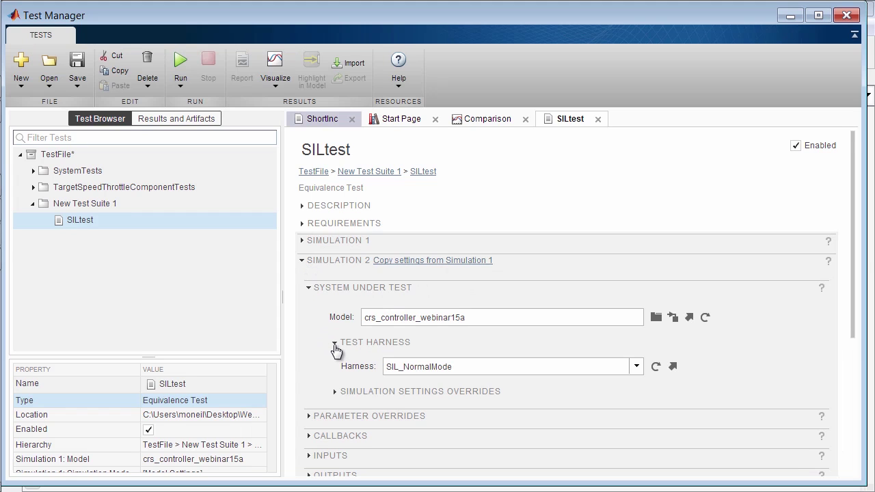
left_click(635, 367)
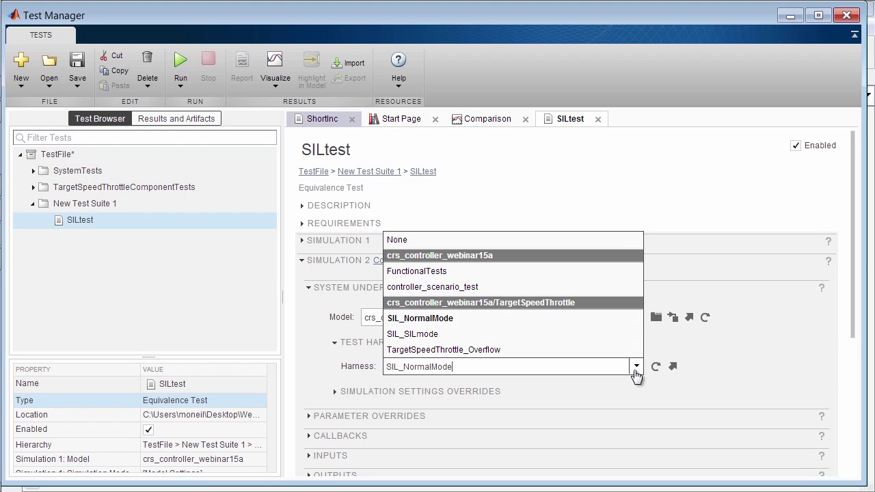
left_click(613, 335)
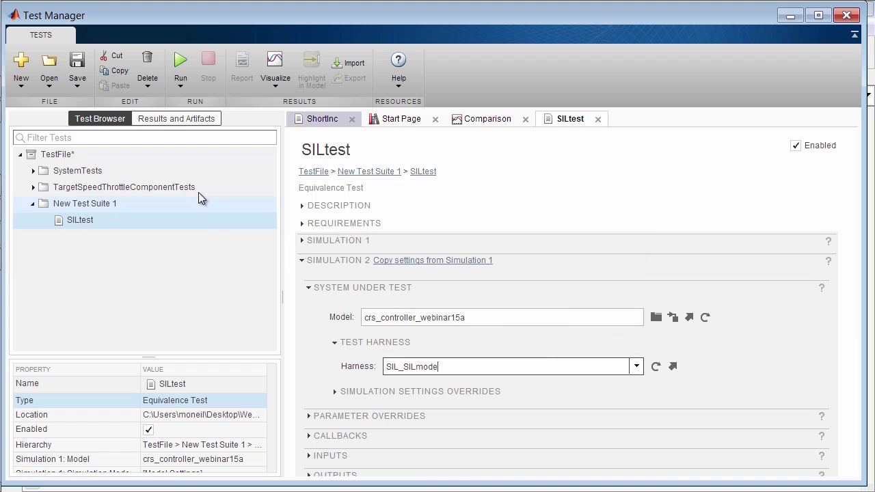
Run the SILtest equivalence test, producing a new run with 1 test passed.
left_click(180, 76)
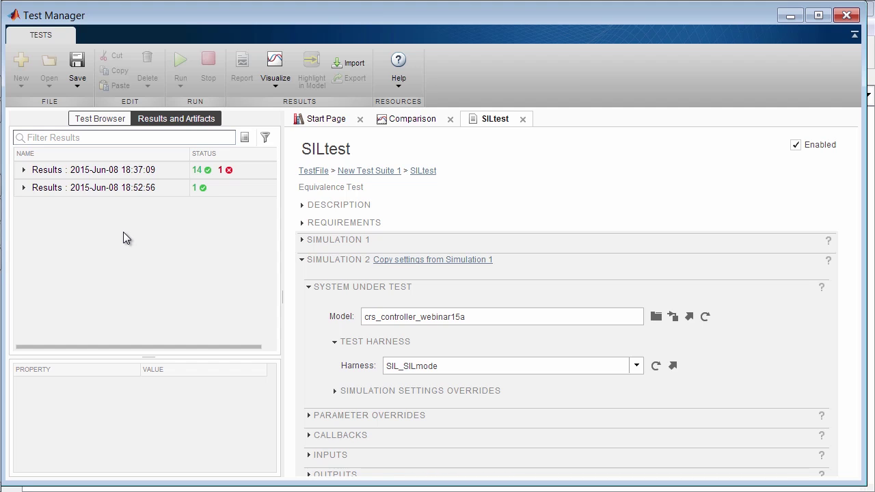
right_click(110, 176)
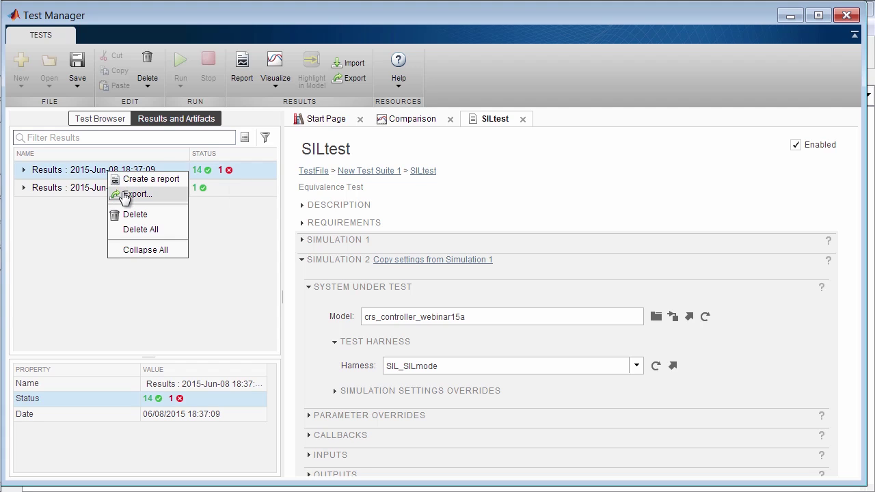
Generate a PDF report, newReport.pdf, of only failed tests from the 18:37:09 results.
left_click(172, 181)
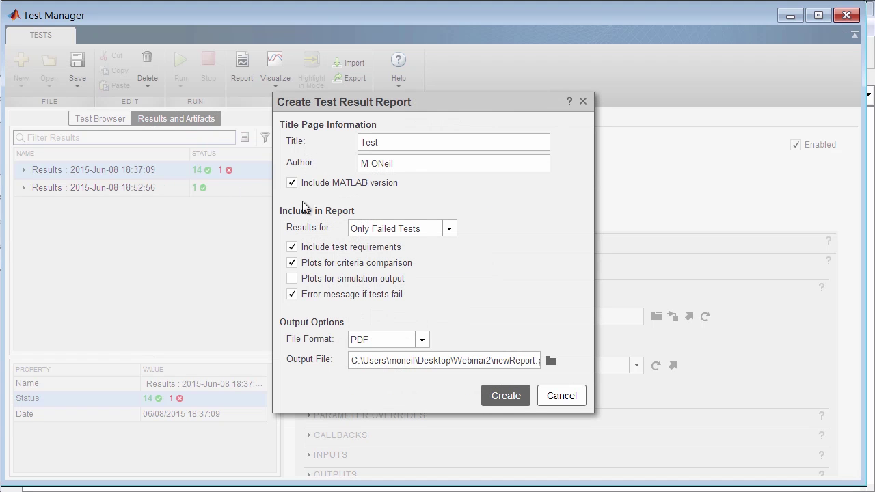
left_click(422, 342)
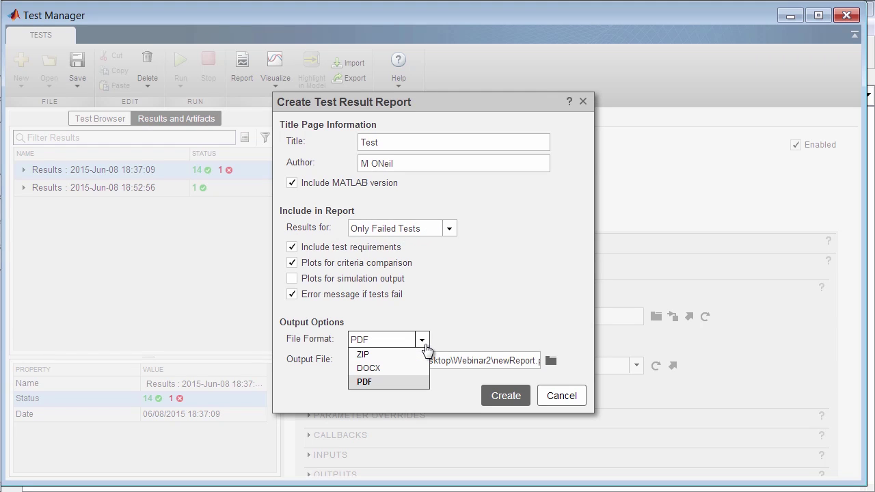
left_click(424, 349)
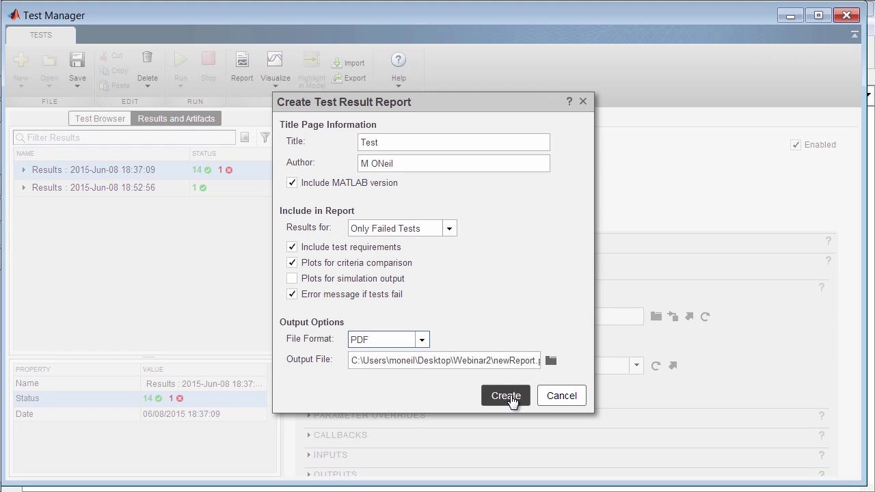
left_click(509, 397)
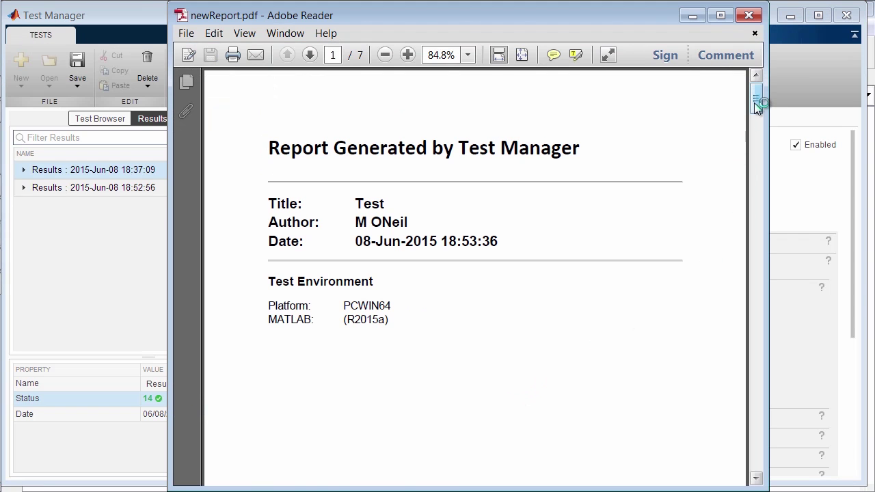
Scroll newReport.pdf down to page 4's LongDec mode comparison plots.
left_click_drag(755, 106, 765, 219)
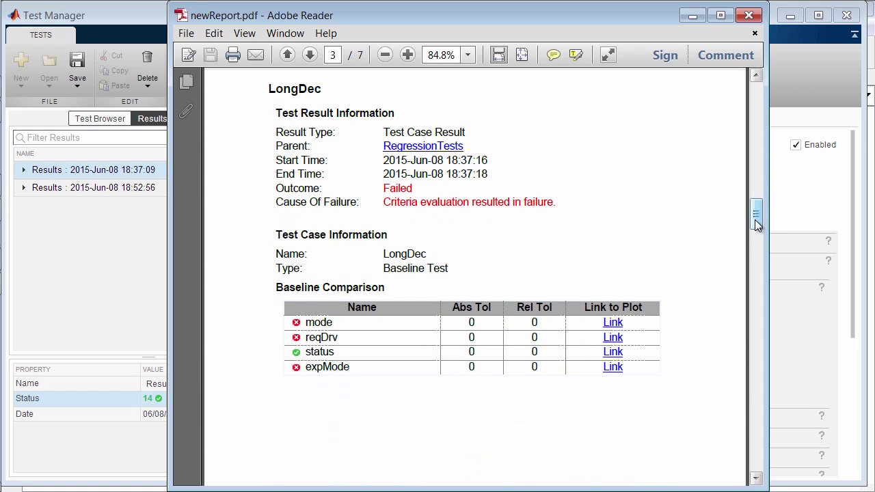
left_click_drag(754, 220, 756, 275)
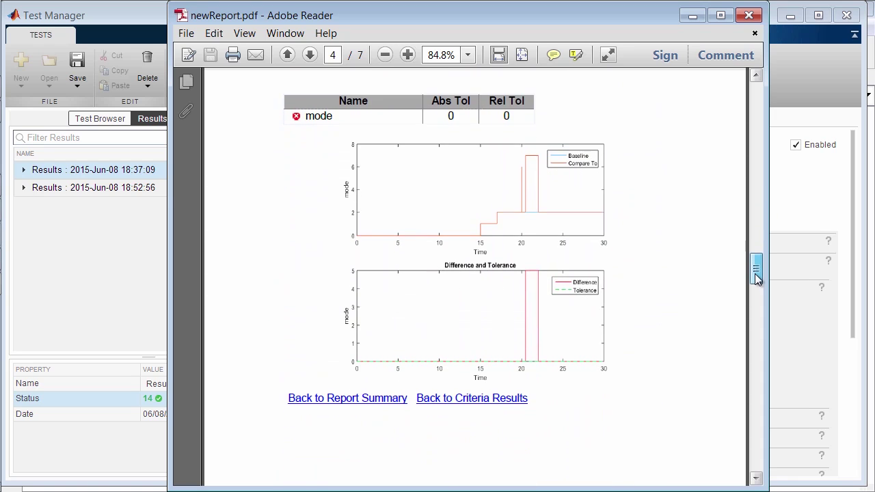